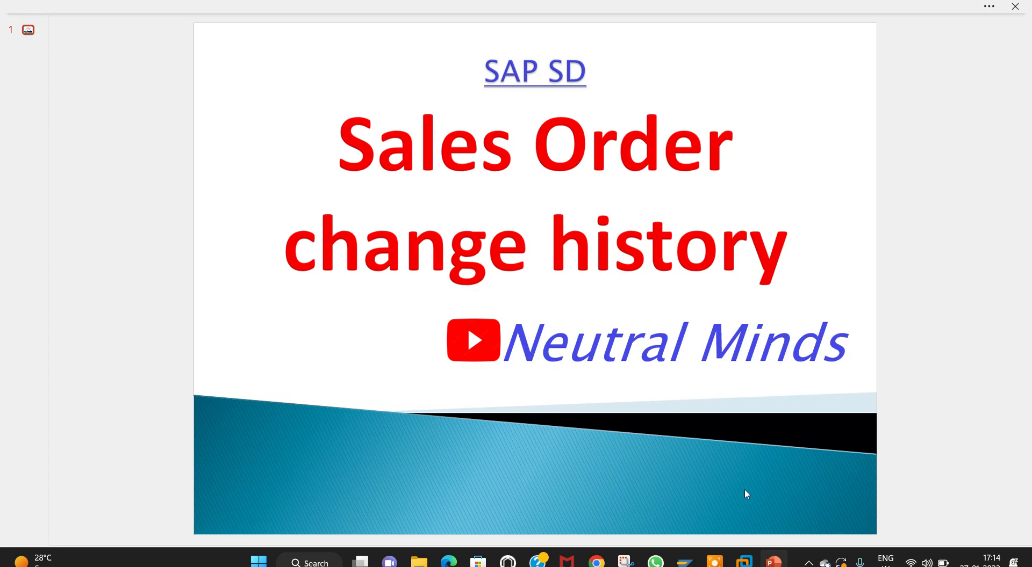
# Step: Switch to SAP and open the entered sales order for change, acknowledging the subsequent documents notice
pyautogui.click(746, 561)
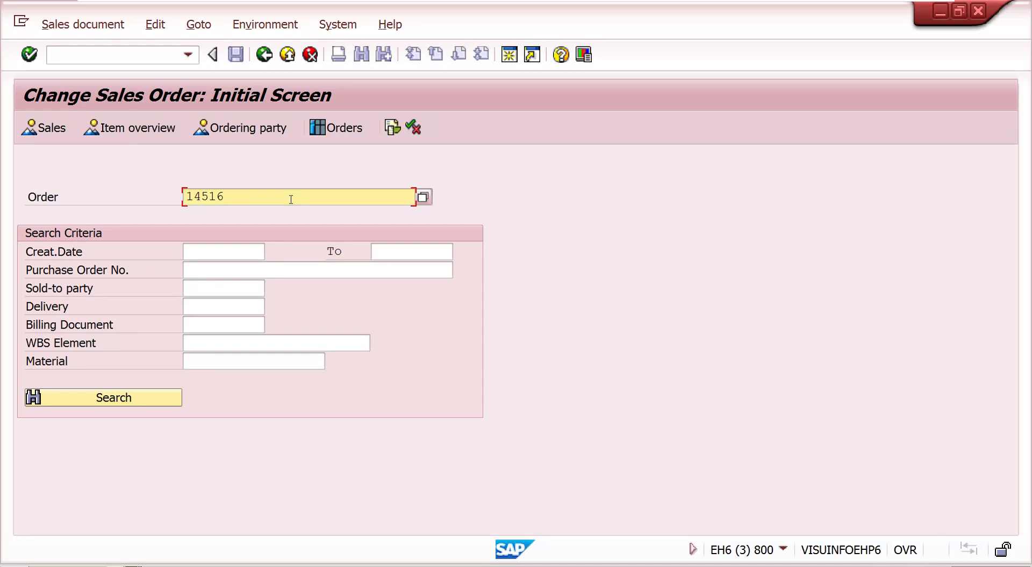
pyautogui.press('Return')
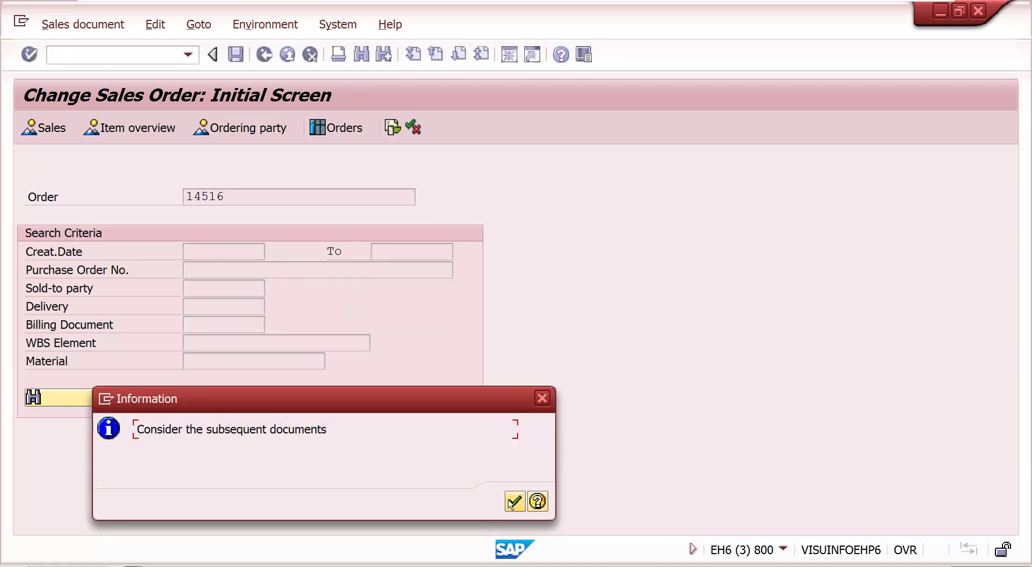
pyautogui.click(514, 502)
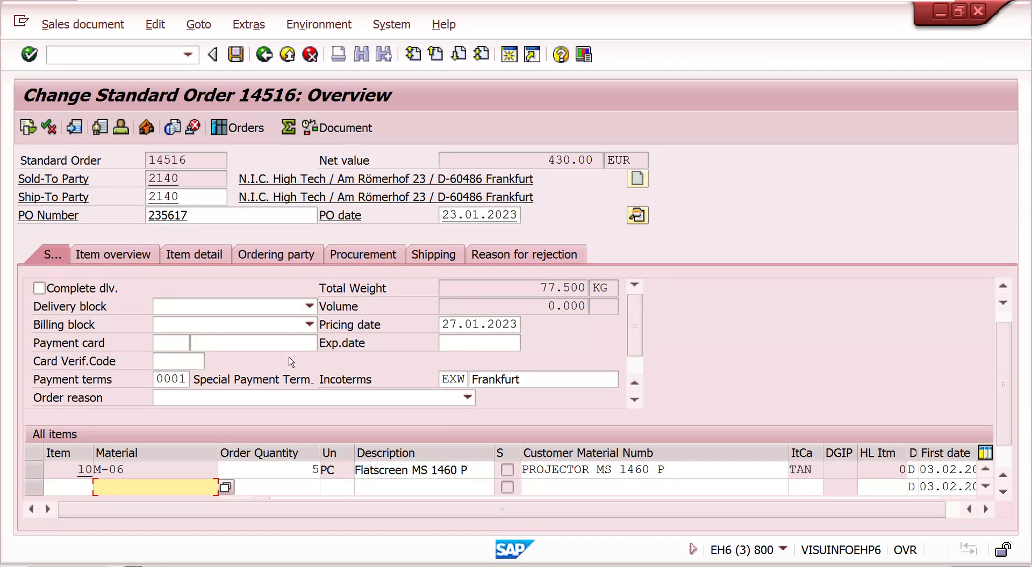
# Step: Check the order's payment terms, Incoterms and item 10 order quantity, and examine its document flow
pyautogui.click(180, 380)
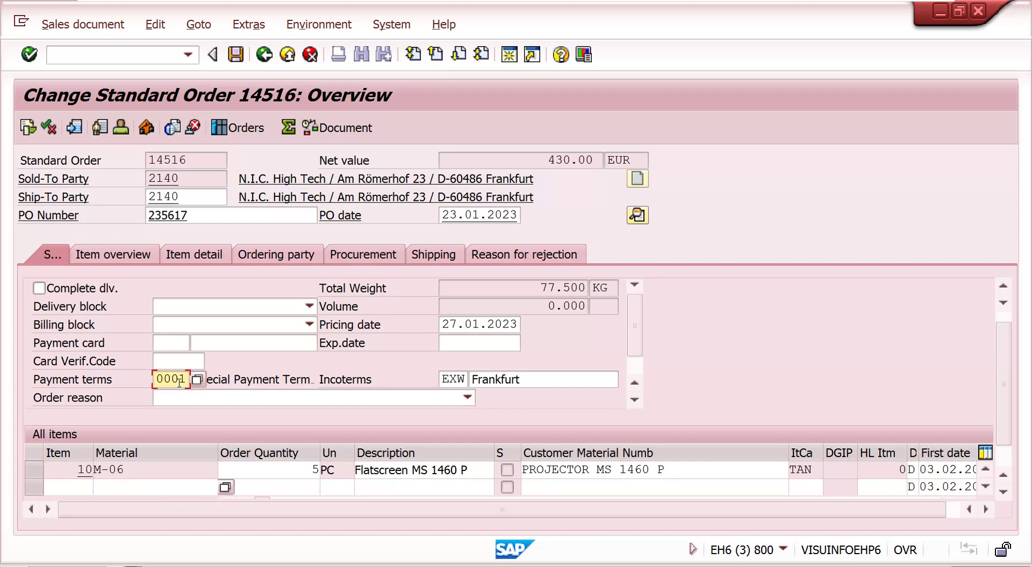
pyautogui.click(456, 380)
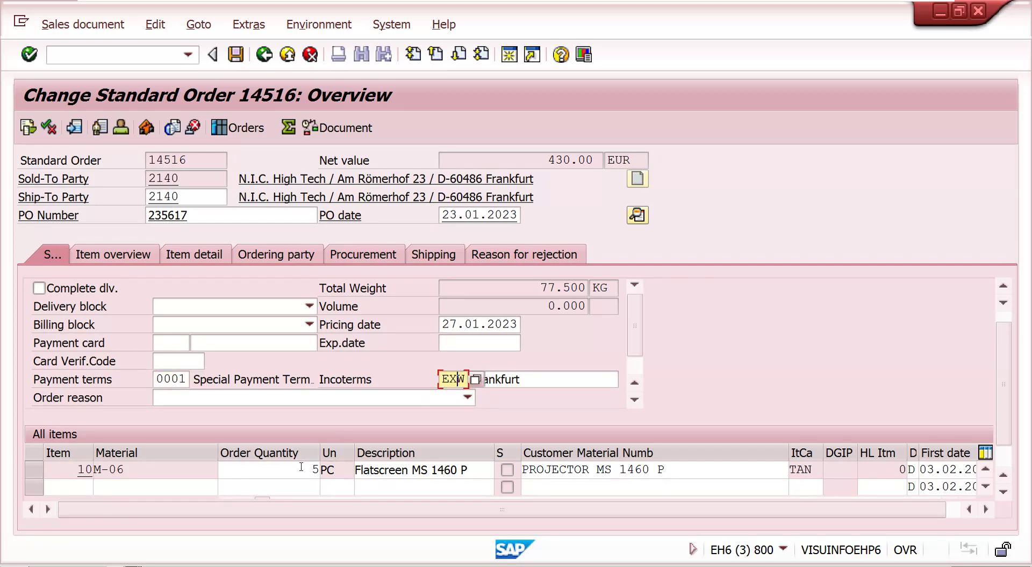
pyautogui.click(280, 470)
pyautogui.click(27, 129)
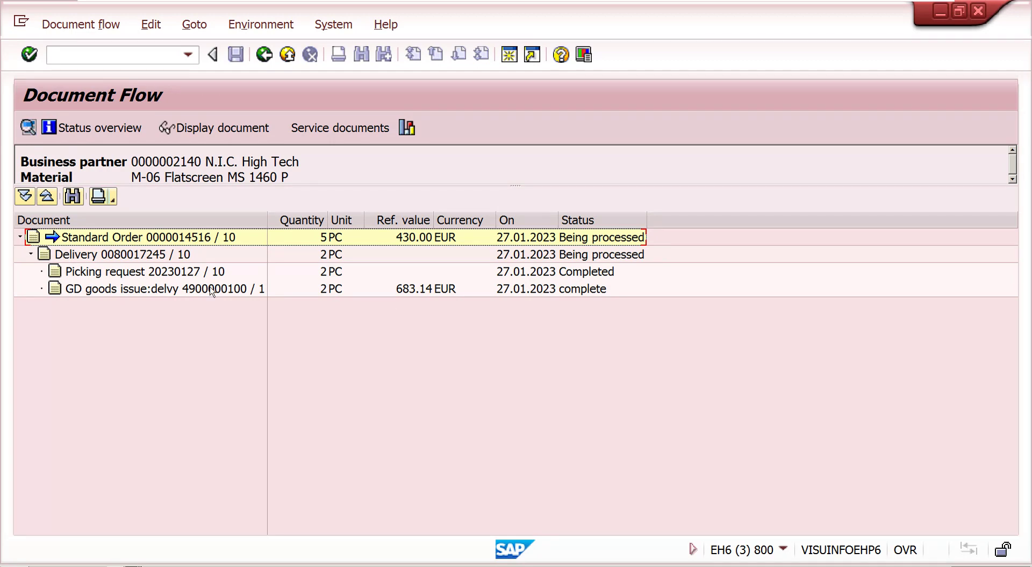
pyautogui.click(264, 54)
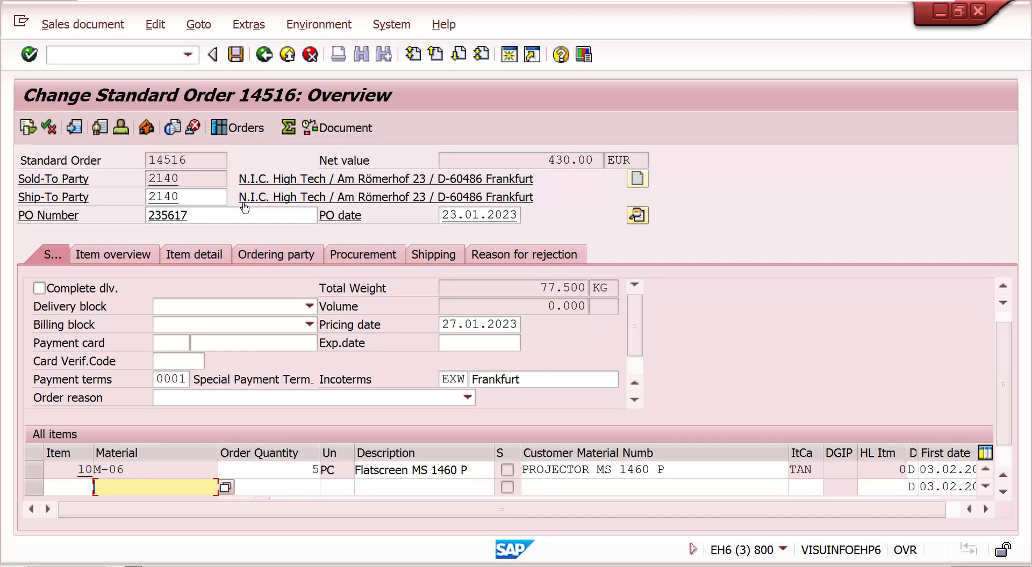
# Step: Display the changes made to the whole sales order, sorted by time of change with the overview scope
pyautogui.click(319, 25)
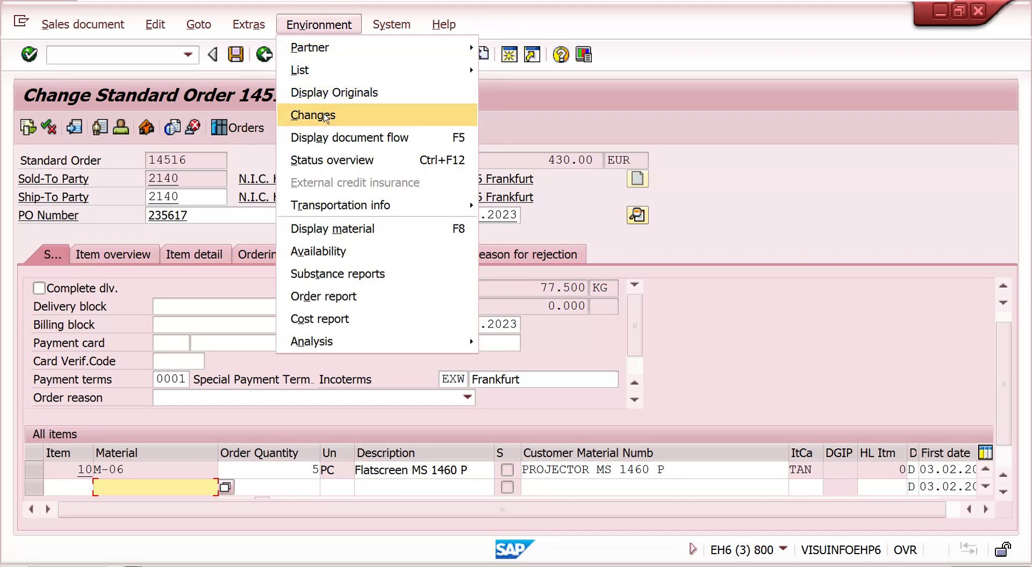
pyautogui.click(325, 117)
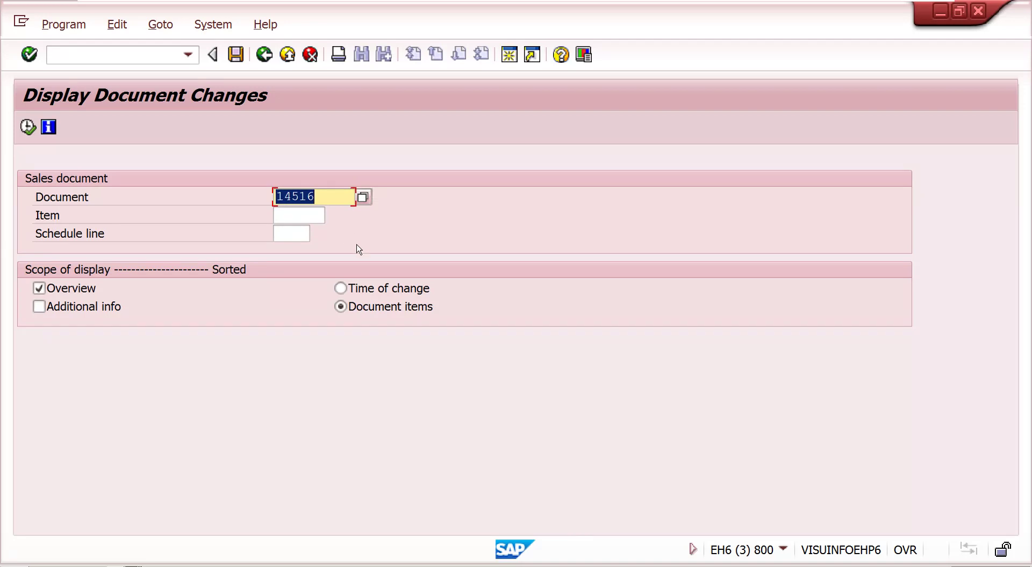
pyautogui.click(386, 293)
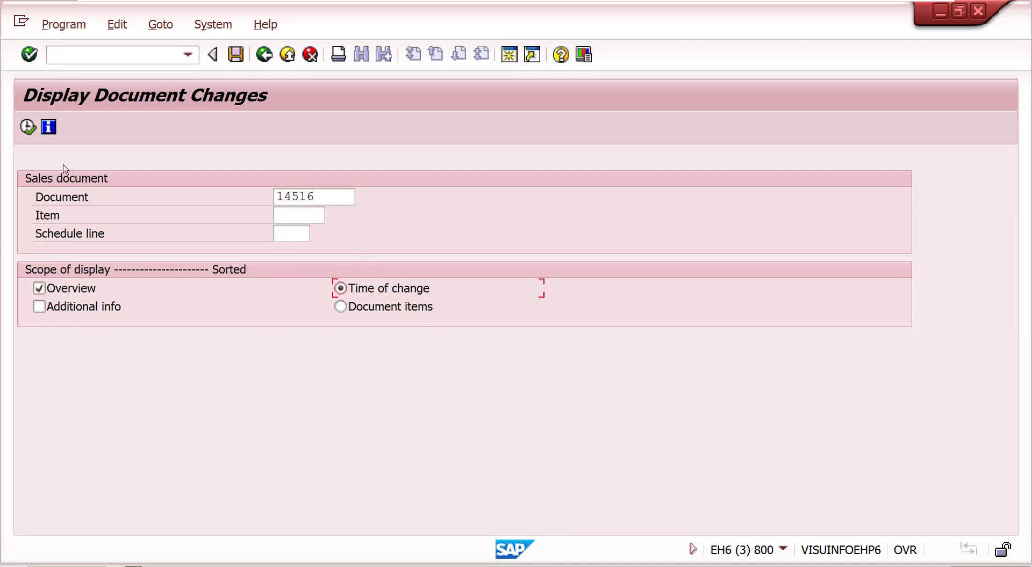
pyautogui.click(304, 215)
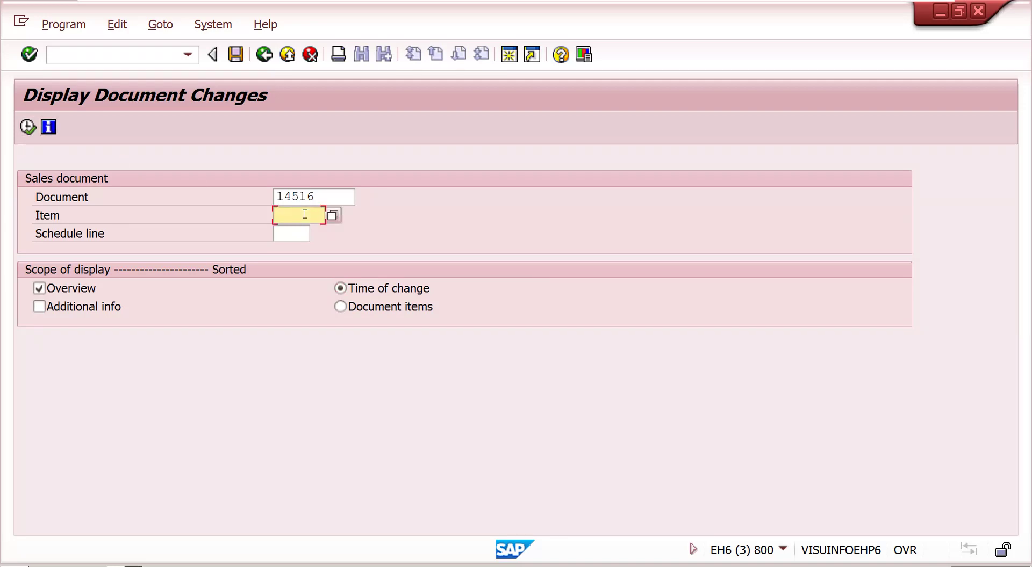
pyautogui.click(296, 231)
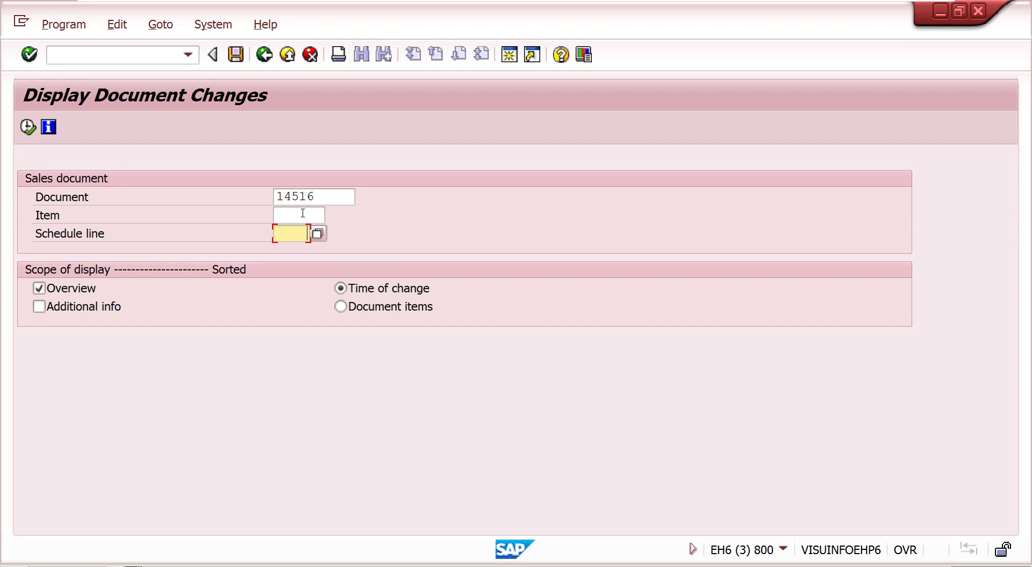
pyautogui.click(303, 213)
pyautogui.click(28, 128)
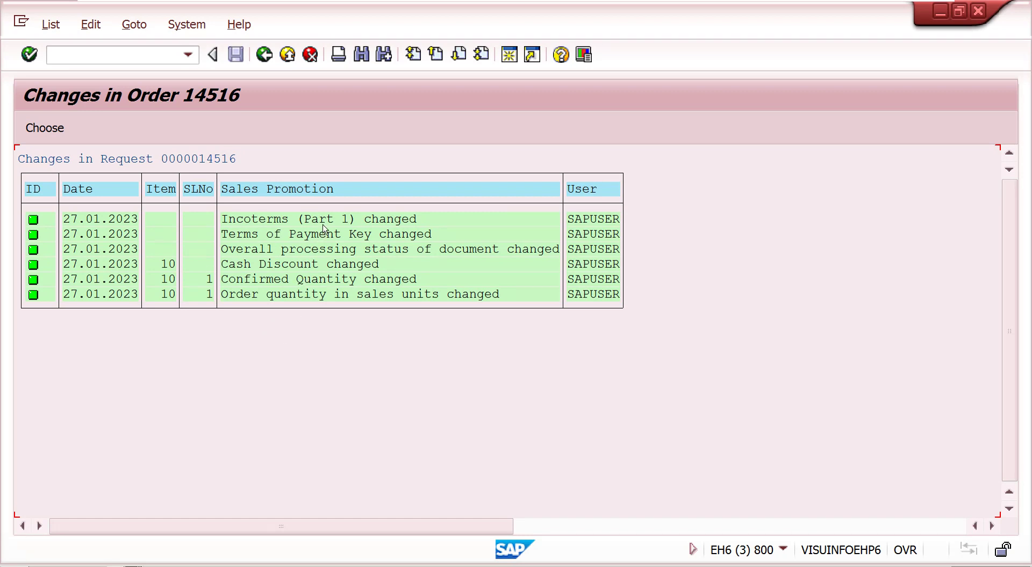
# Step: Inspect the details of the Incoterms (Part 1) change, including its old and new values and technical field
pyautogui.doubleClick(291, 225)
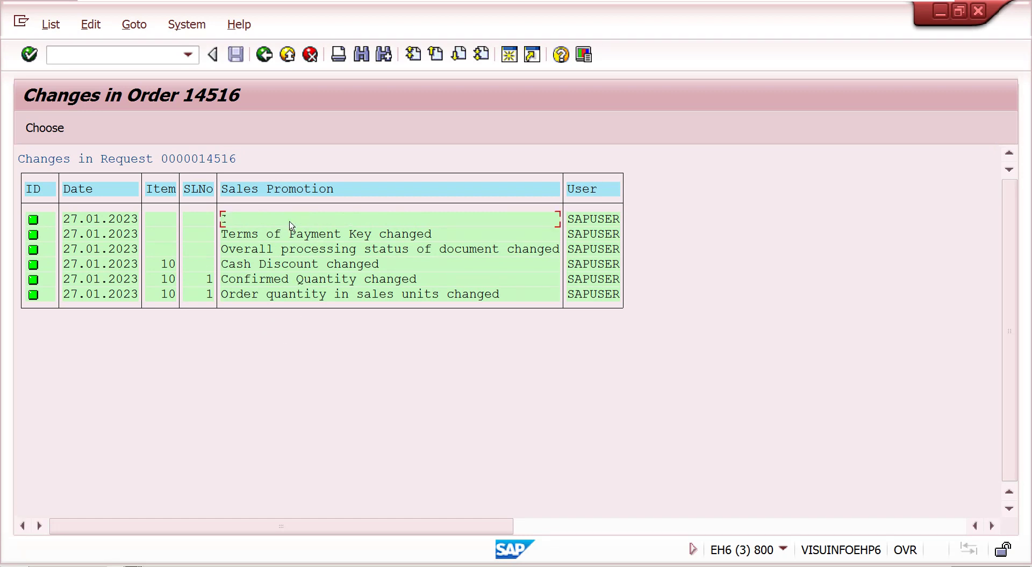
pyautogui.click(108, 282)
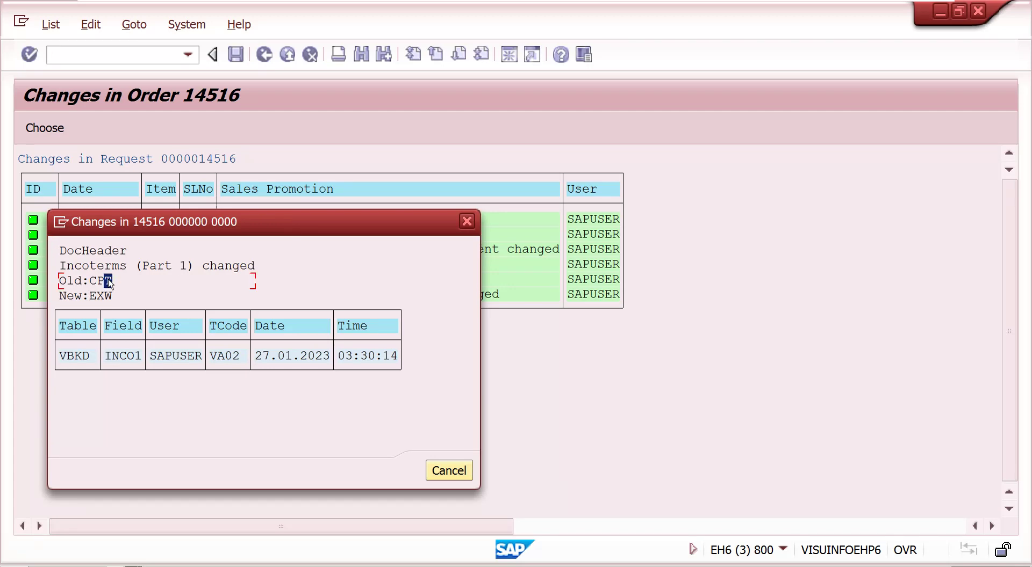
pyautogui.click(107, 298)
pyautogui.click(192, 361)
pyautogui.click(466, 222)
# Step: Inspect the details of the Terms of Payment Key change and return to the document changes selection
pyautogui.doubleClick(253, 237)
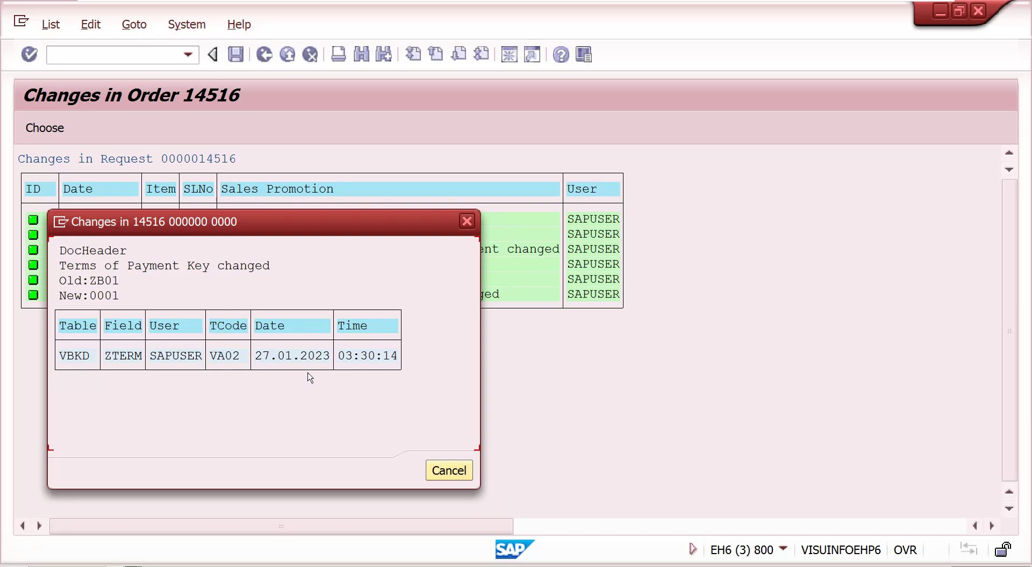
pyautogui.click(466, 221)
pyautogui.click(264, 54)
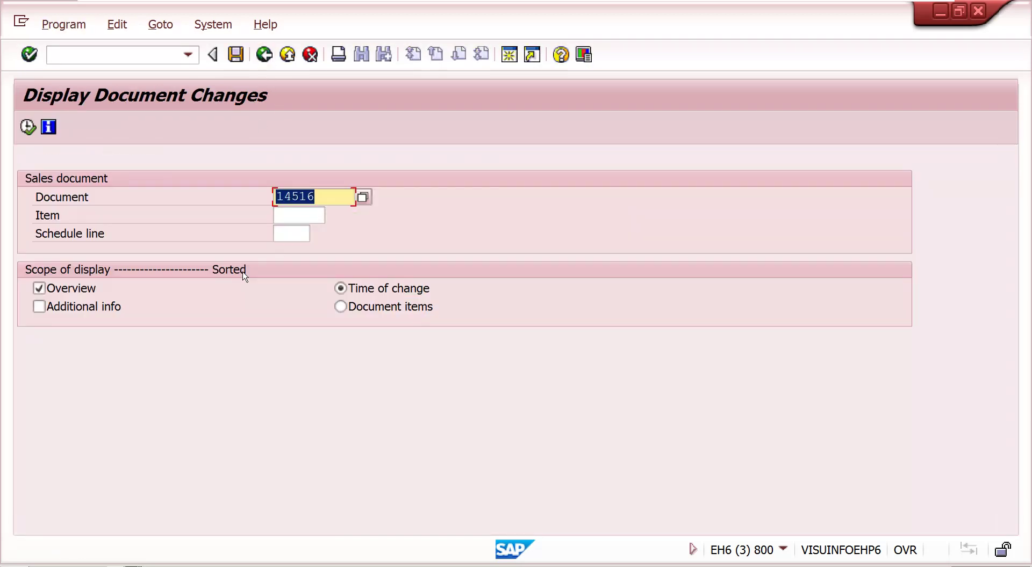
# Step: Rerun the change list and inspect the details of the overall processing status change
pyautogui.click(28, 129)
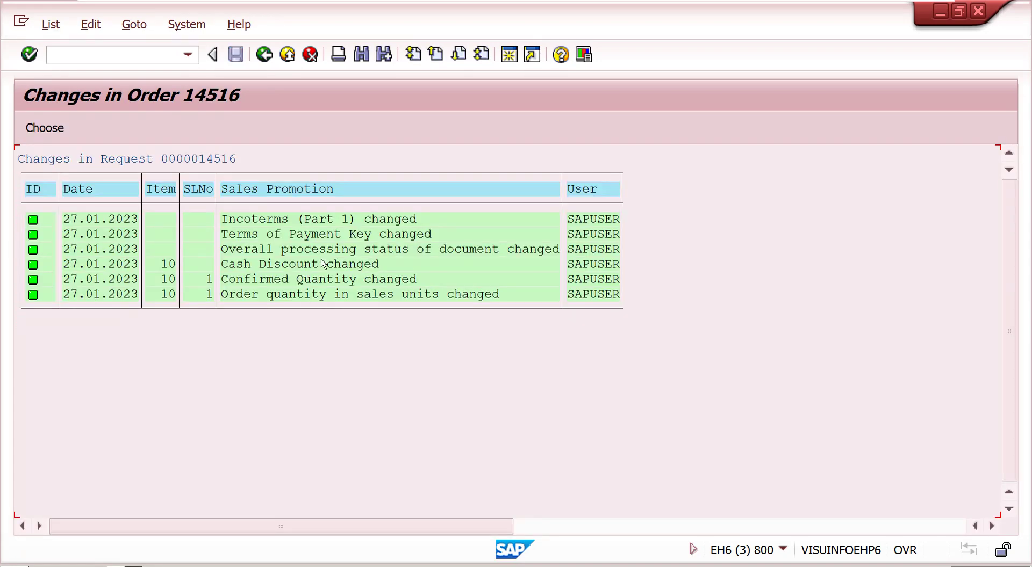
pyautogui.doubleClick(296, 250)
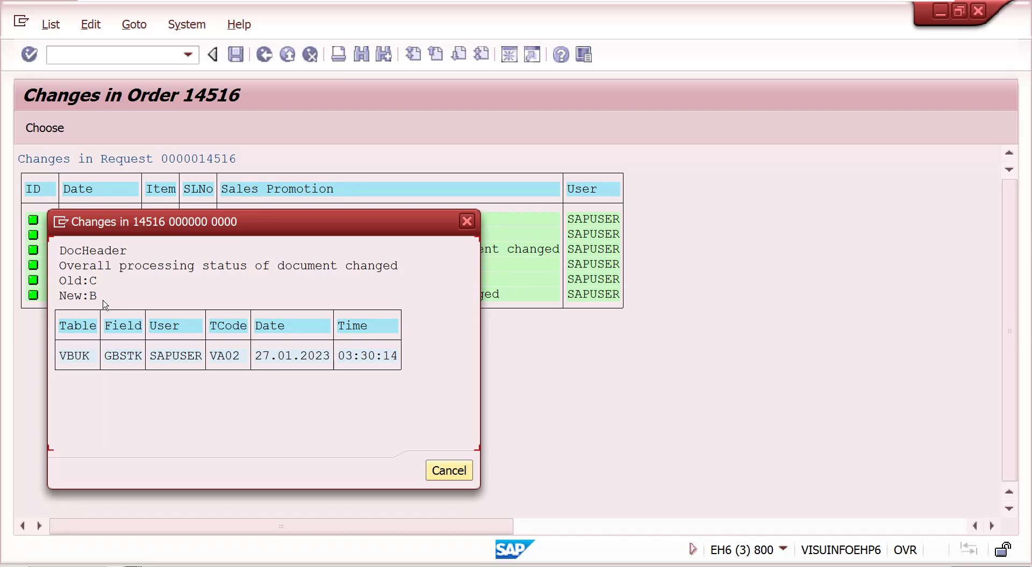
pyautogui.click(467, 221)
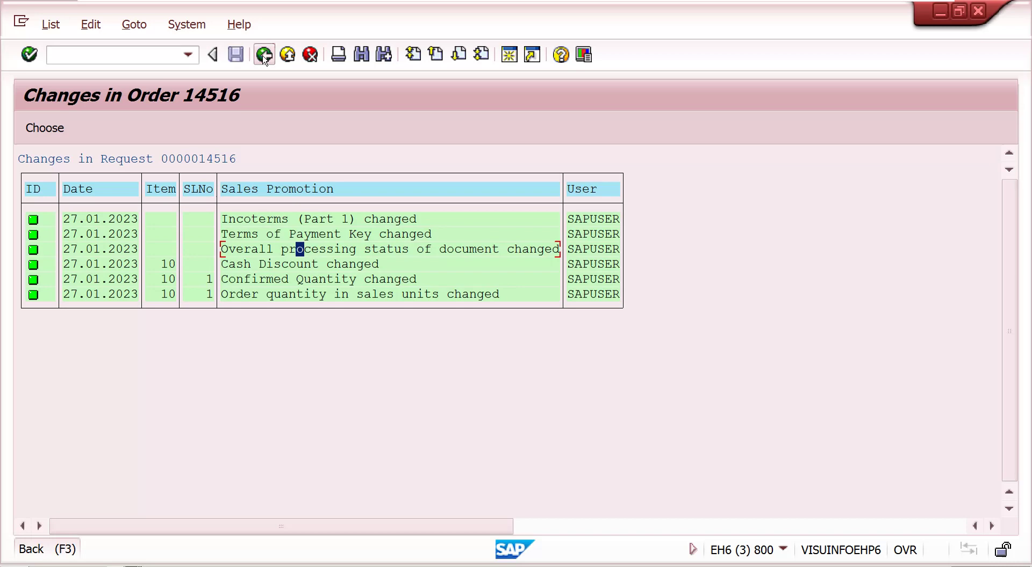
# Step: Go back to the sales order and examine its header and item statuses in the status overview
pyautogui.click(263, 56)
pyautogui.click(264, 55)
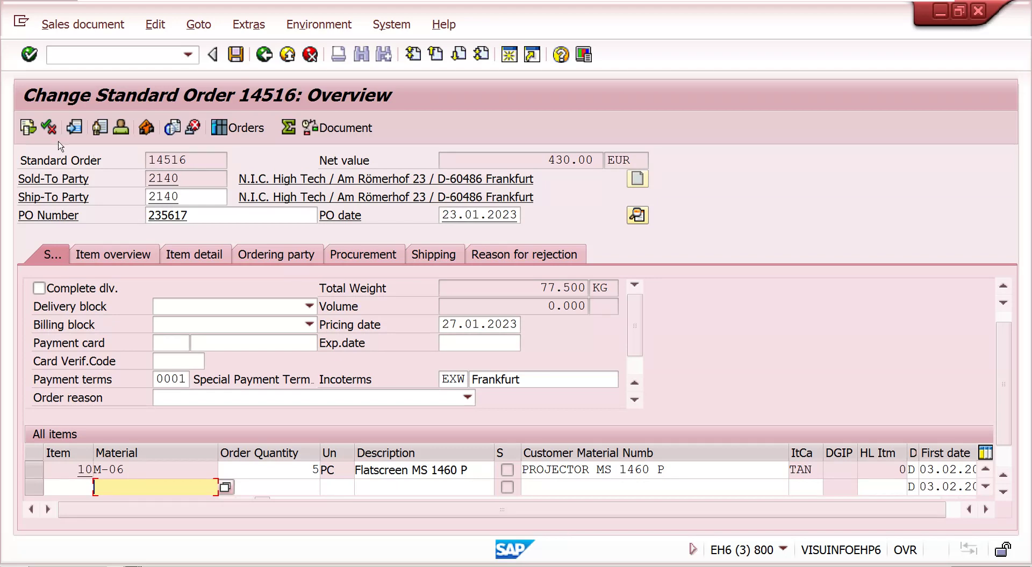
pyautogui.click(49, 129)
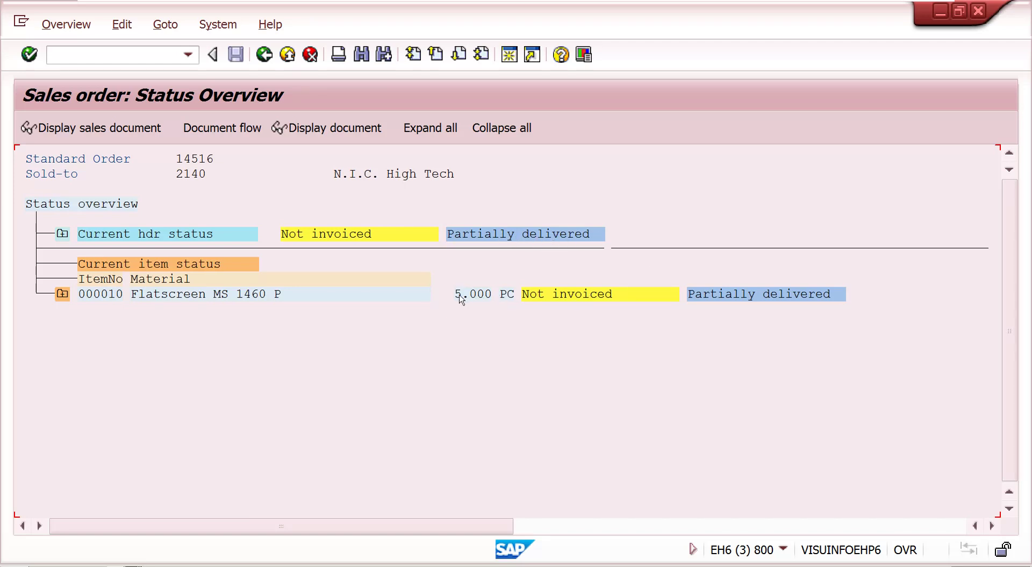
pyautogui.click(264, 55)
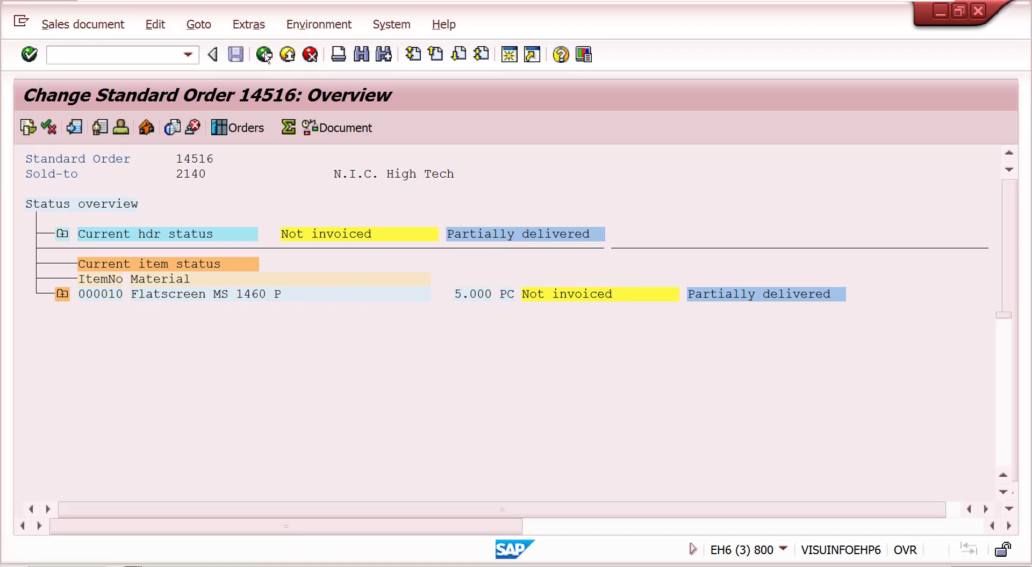
# Step: Reopen the order's document changes from the sales order and list them by time of change
pyautogui.click(318, 24)
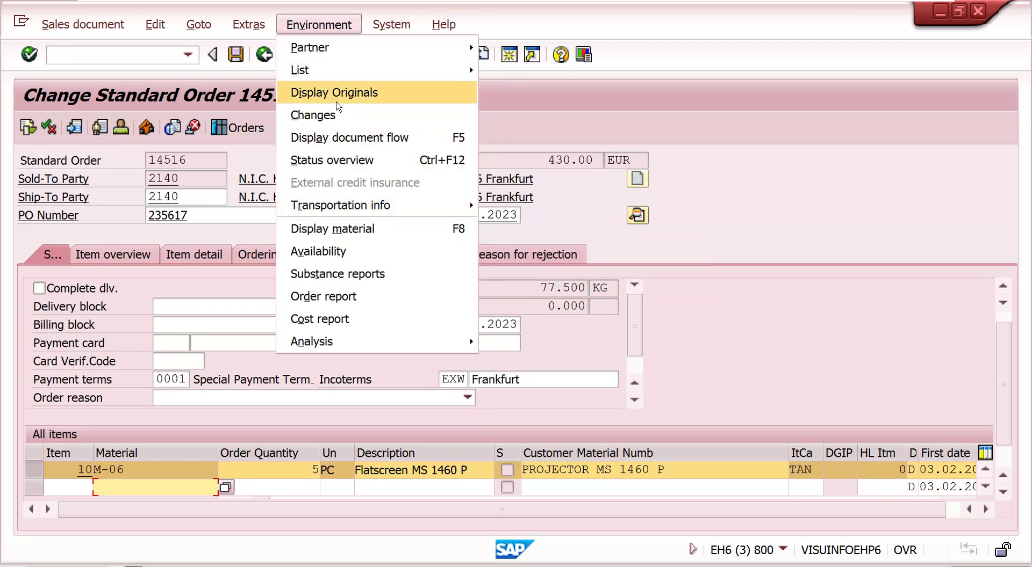
pyautogui.click(341, 115)
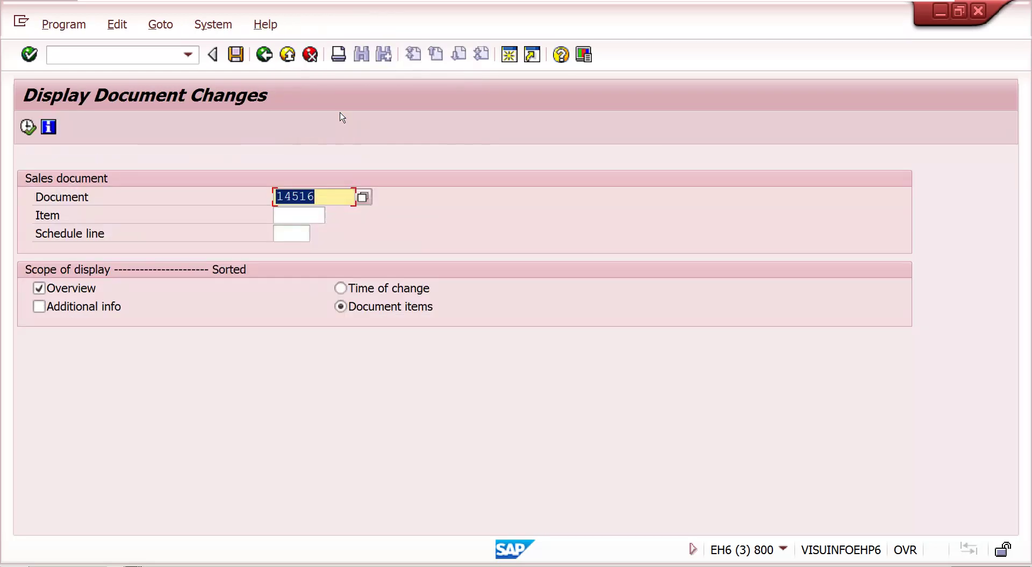
pyautogui.click(370, 294)
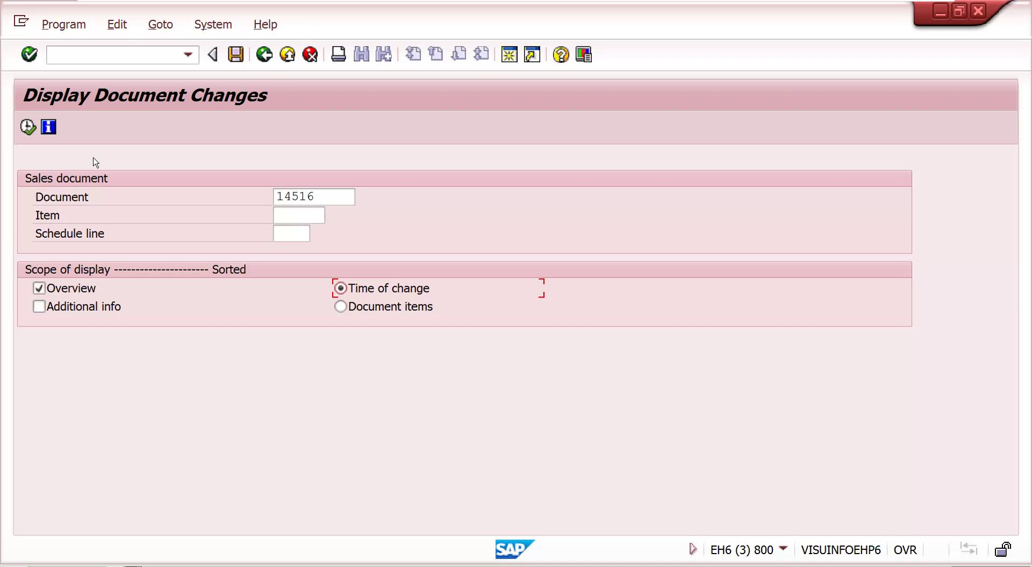
pyautogui.click(28, 126)
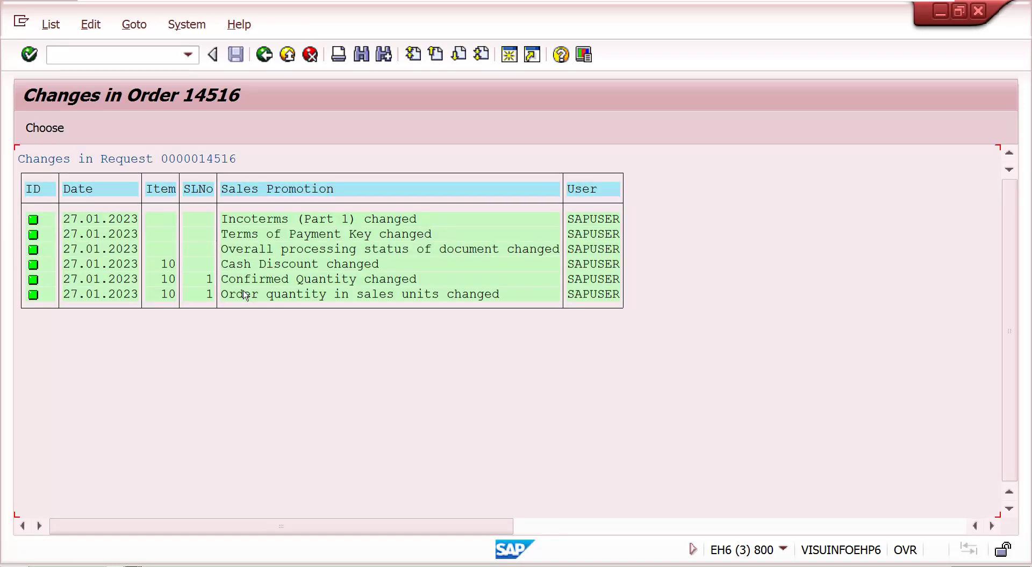
# Step: Inspect the details of the cash discount, confirmed quantity and order quantity in sales units changes for item 10
pyautogui.doubleClick(307, 266)
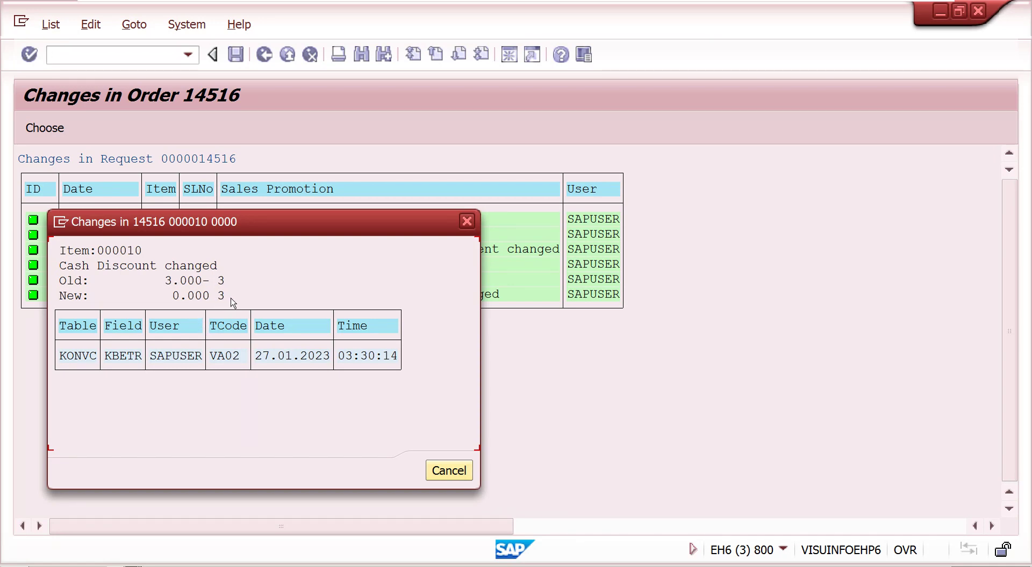
pyautogui.click(468, 222)
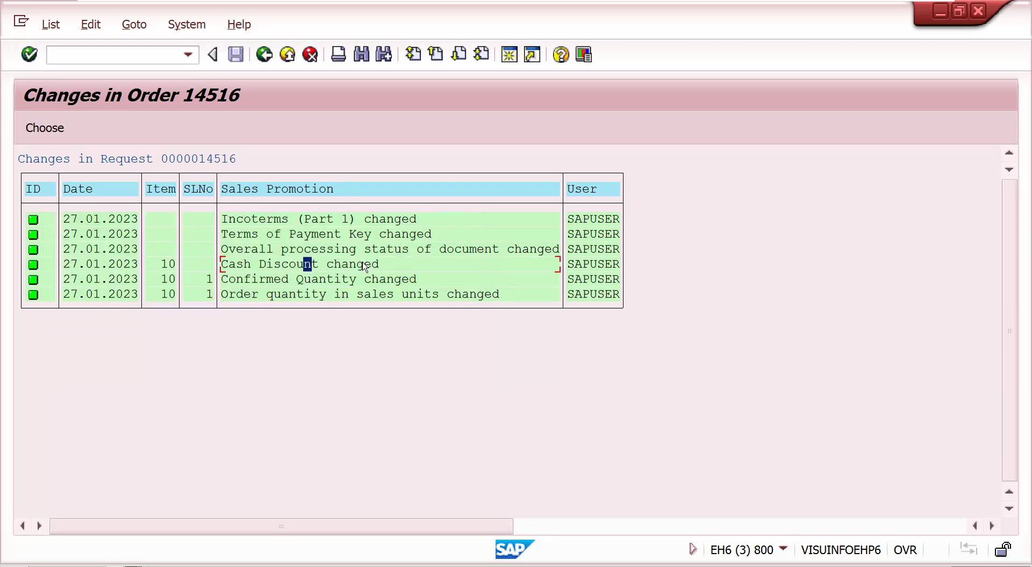
pyautogui.doubleClick(355, 279)
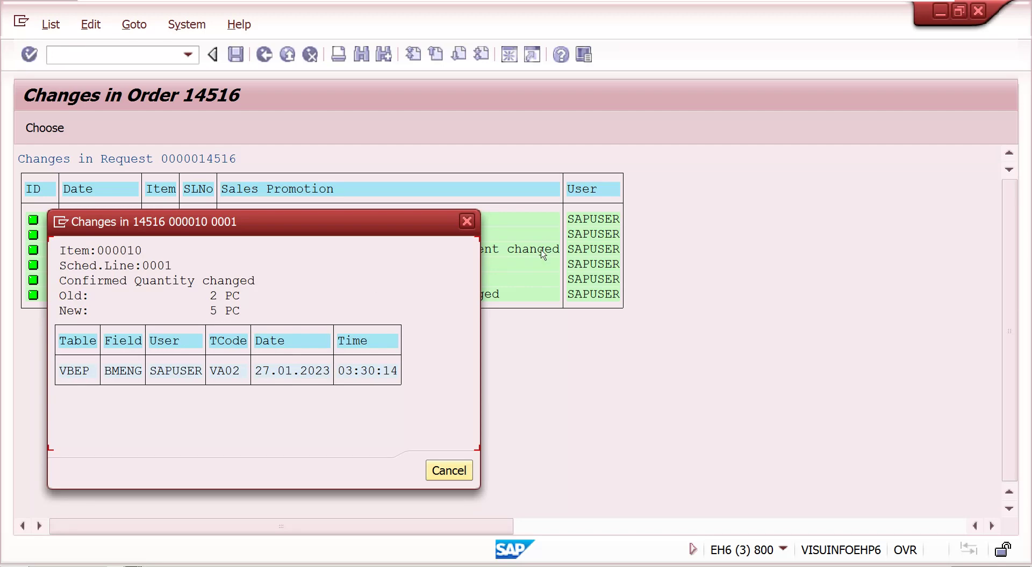
pyautogui.click(467, 222)
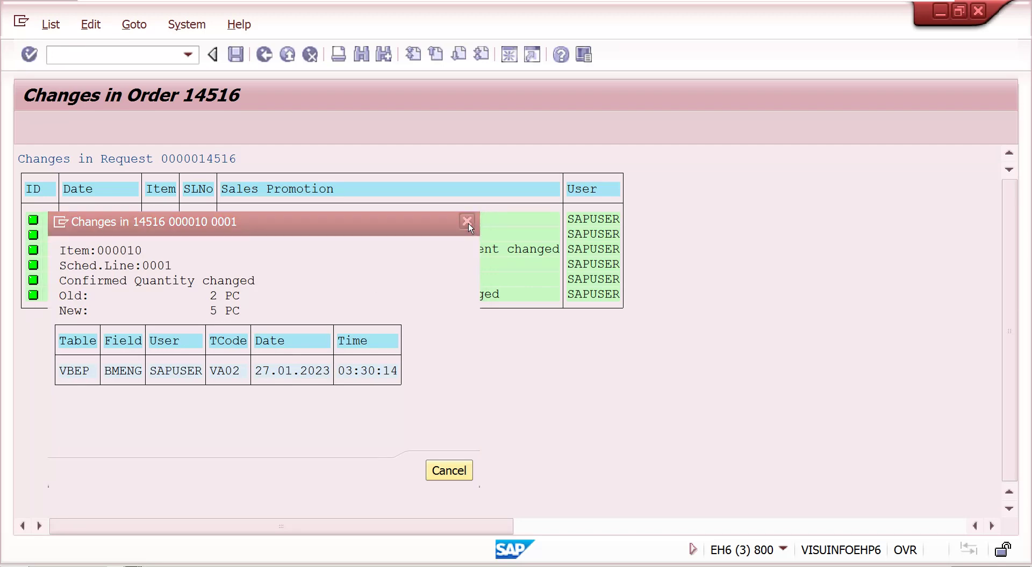
pyautogui.click(292, 294)
pyautogui.doubleClick(295, 296)
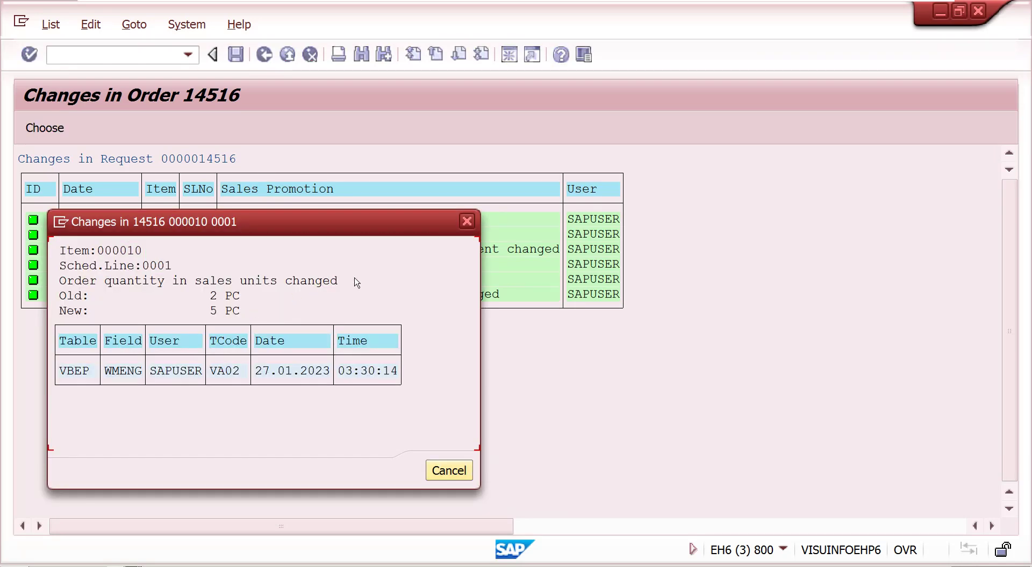
pyautogui.click(467, 222)
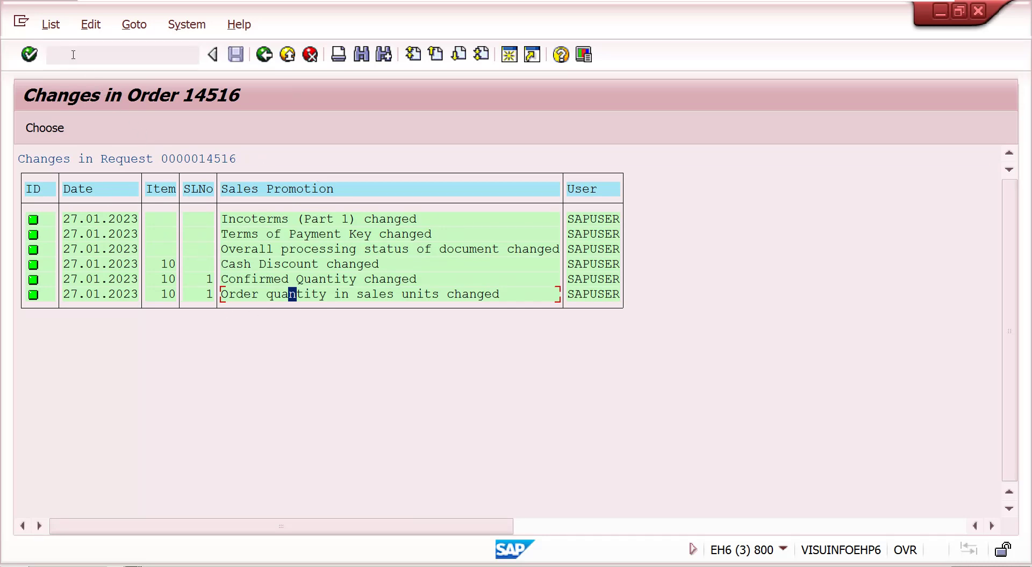
# Step: Expand the change list to show all changes with their old and new values
pyautogui.click(52, 27)
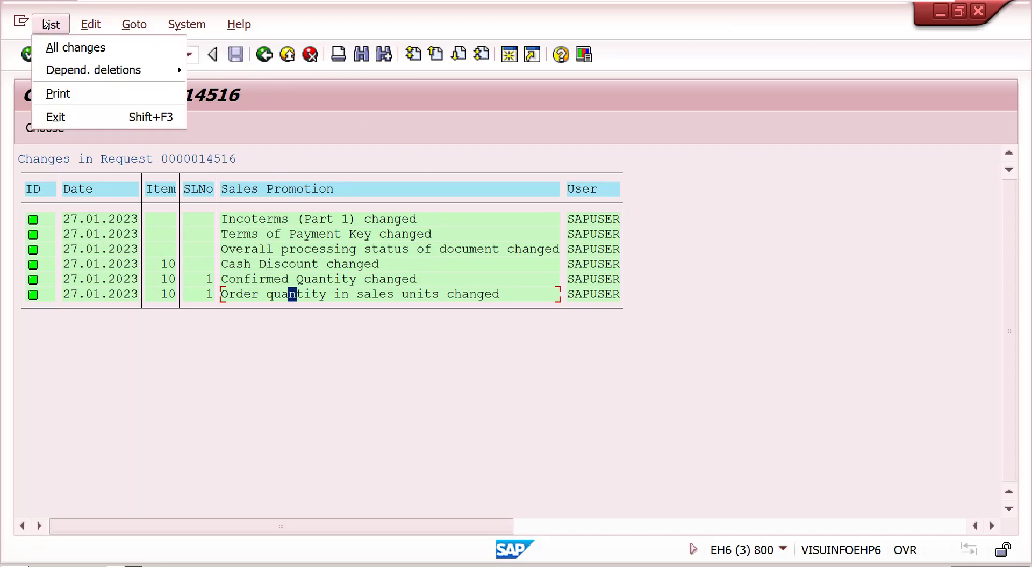
pyautogui.click(75, 47)
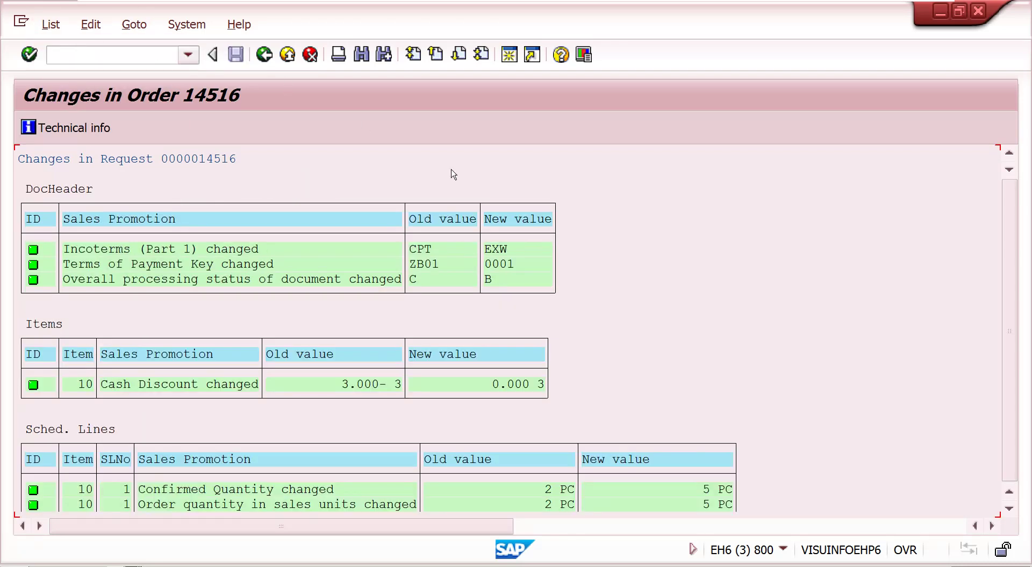
# Step: Inspect the technical information of the overall processing status change in the document header
pyautogui.click(1009, 510)
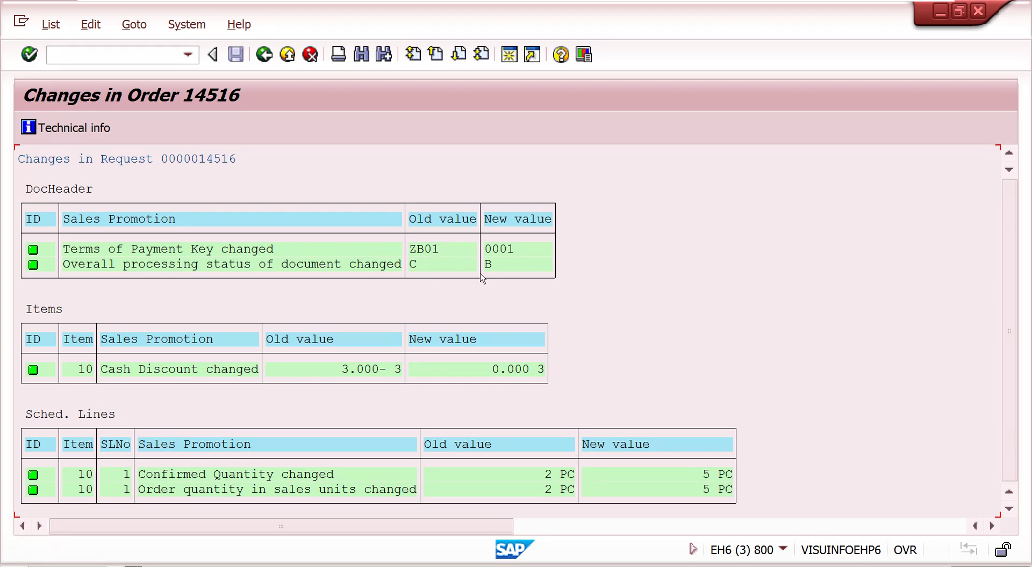
pyautogui.click(504, 269)
pyautogui.click(510, 268)
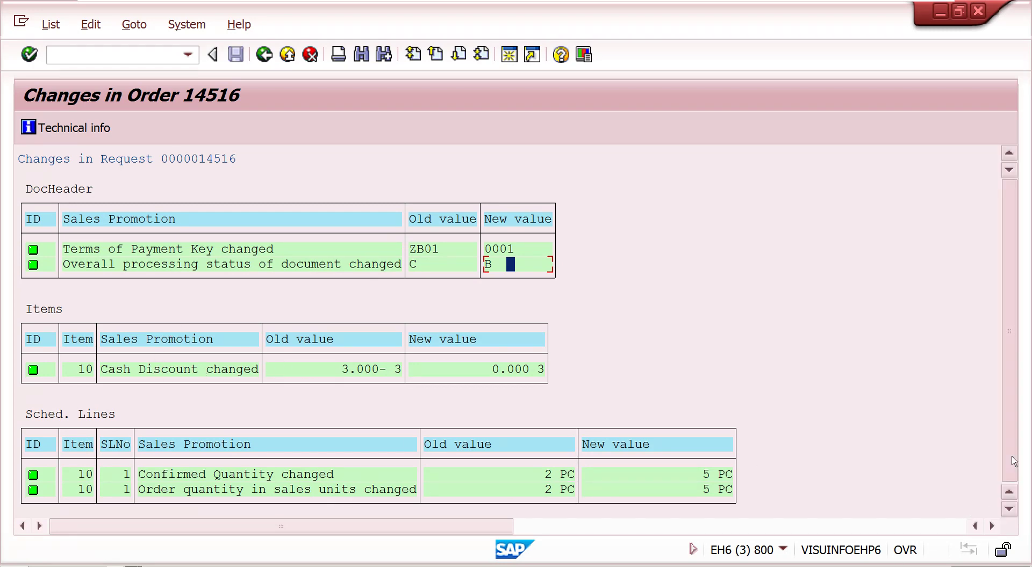
pyautogui.scroll(1, 1023, 330)
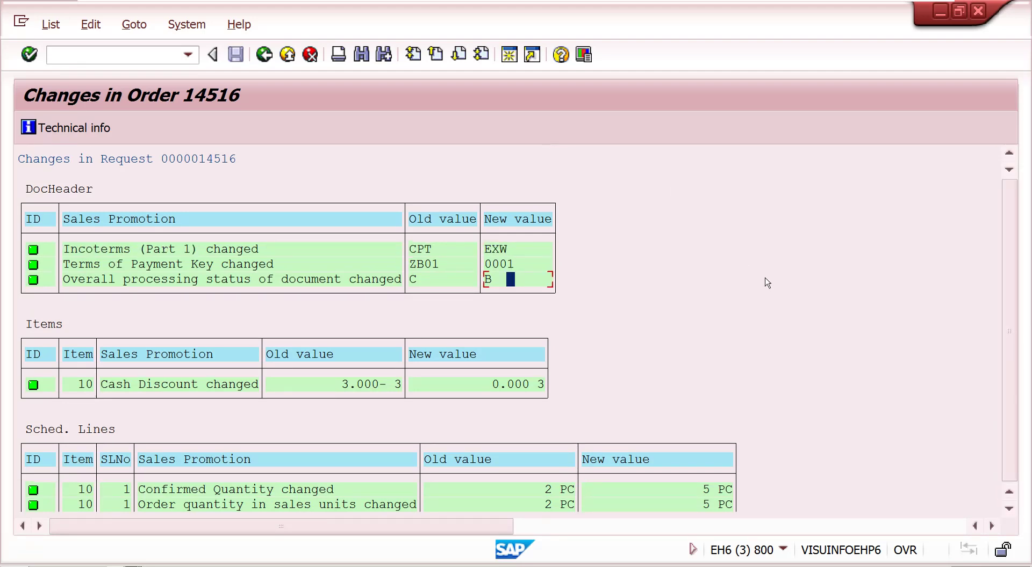
pyautogui.click(1009, 508)
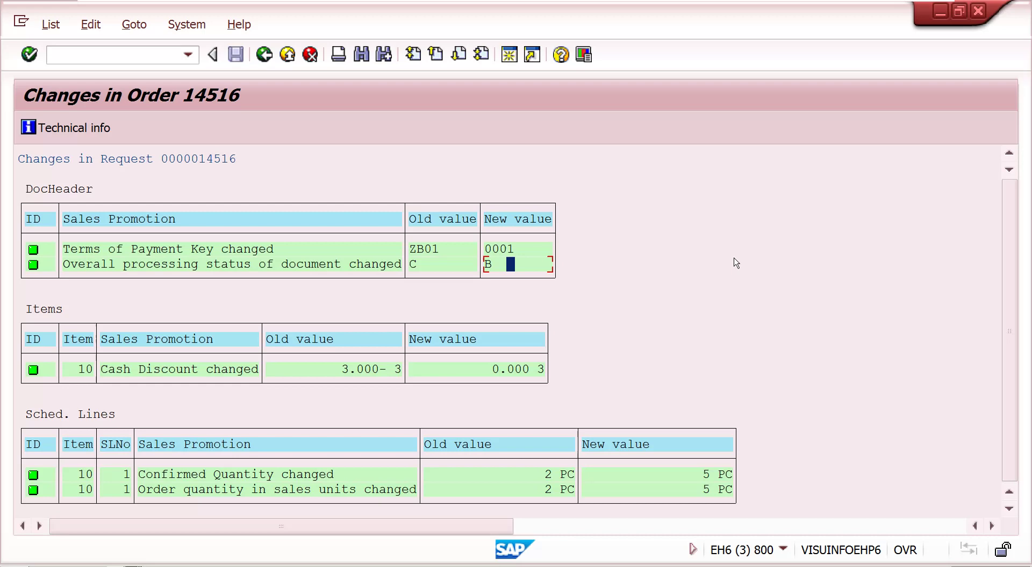
pyautogui.click(84, 133)
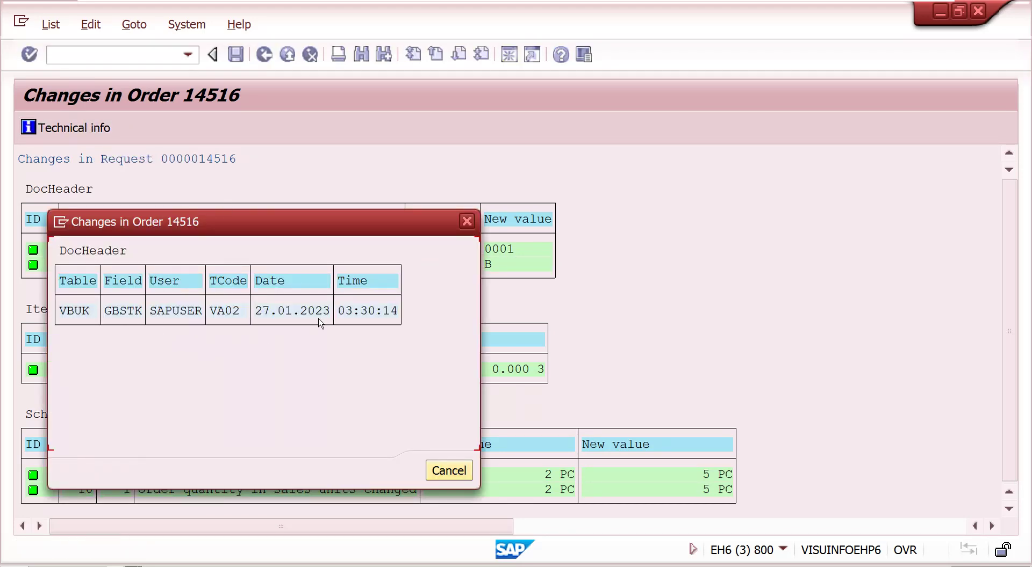
pyautogui.click(466, 221)
# Step: Inspect the technical information of item 10's cash discount change and the header's terms of payment key change
pyautogui.click(149, 370)
pyautogui.click(58, 132)
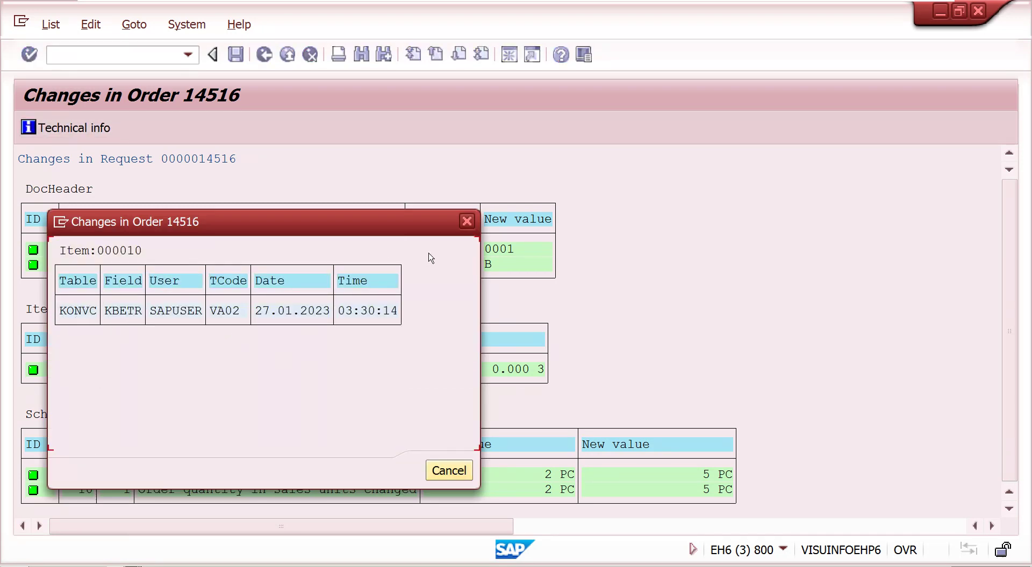
pyautogui.click(466, 221)
pyautogui.click(120, 250)
pyautogui.click(59, 127)
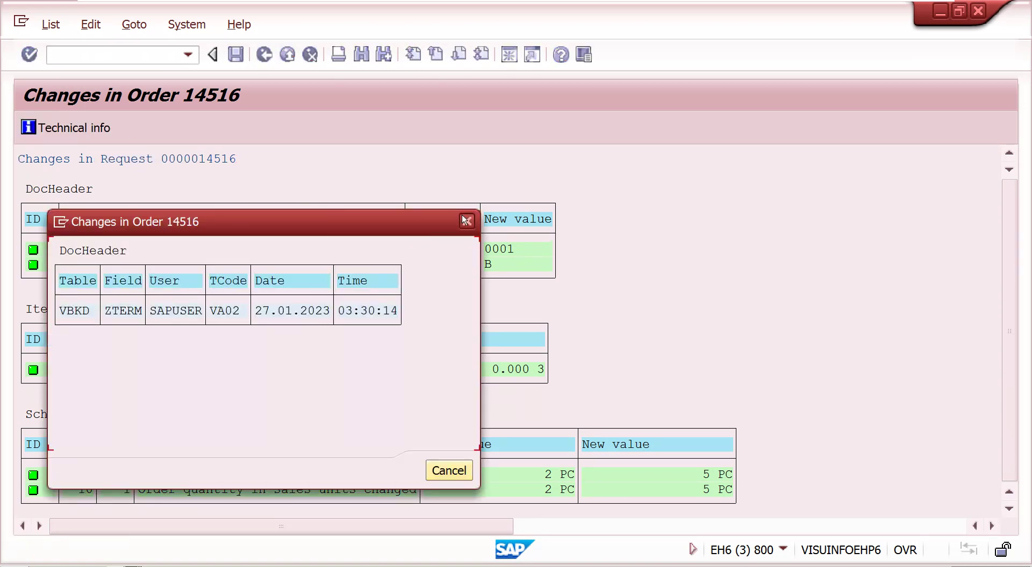
pyautogui.click(465, 220)
# Step: Show the additional info for all listed changes and review it across the full width of the list
pyautogui.click(51, 25)
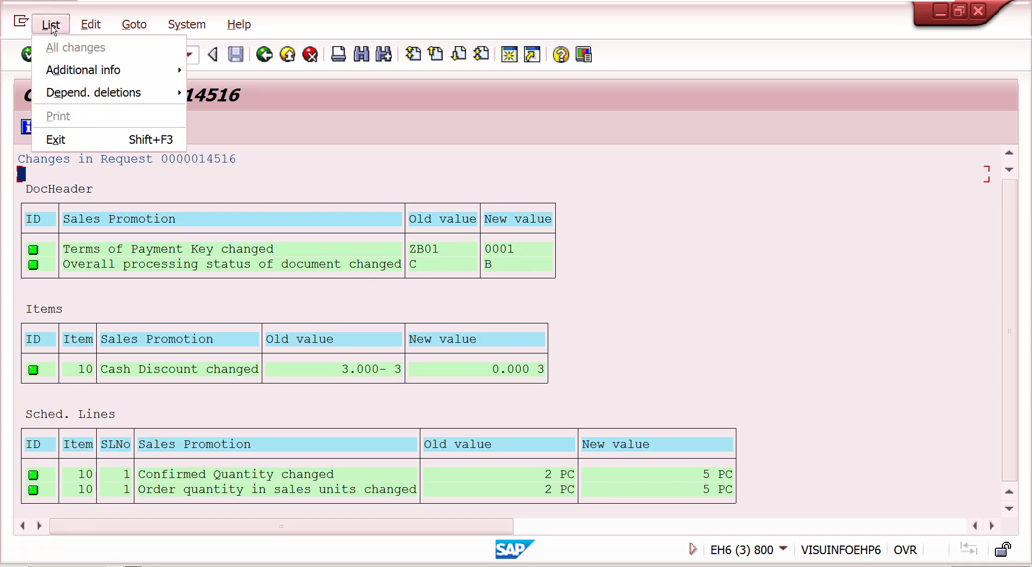
pyautogui.moveTo(94, 73)
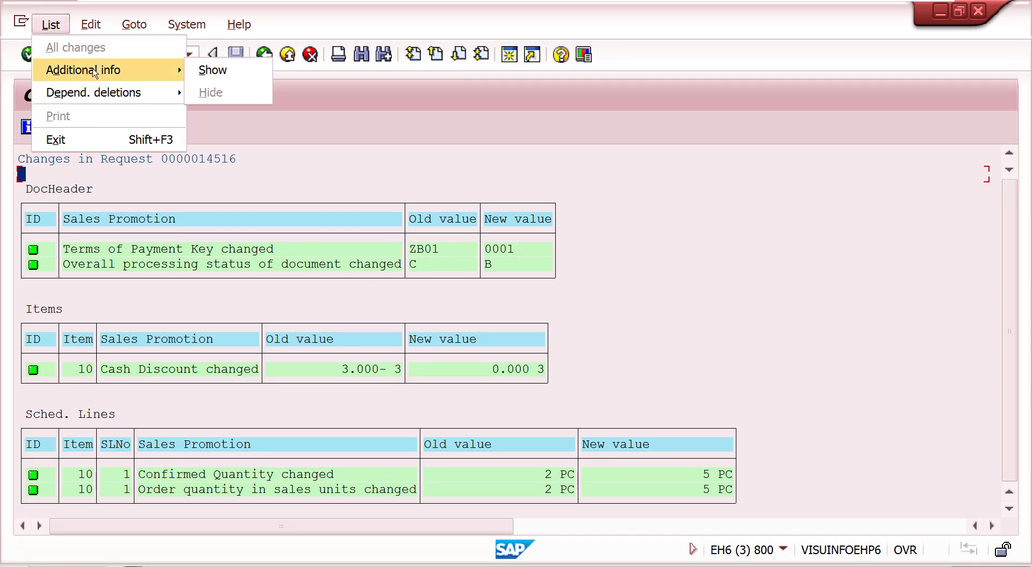
pyautogui.click(209, 72)
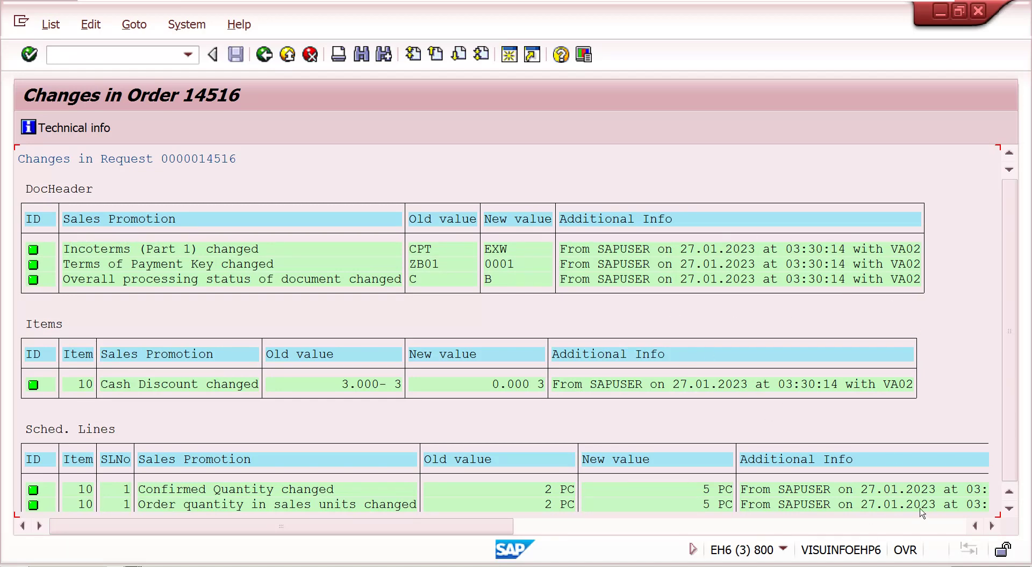
pyautogui.click(992, 526)
pyautogui.click(991, 527)
pyautogui.click(991, 527)
pyautogui.click(991, 527)
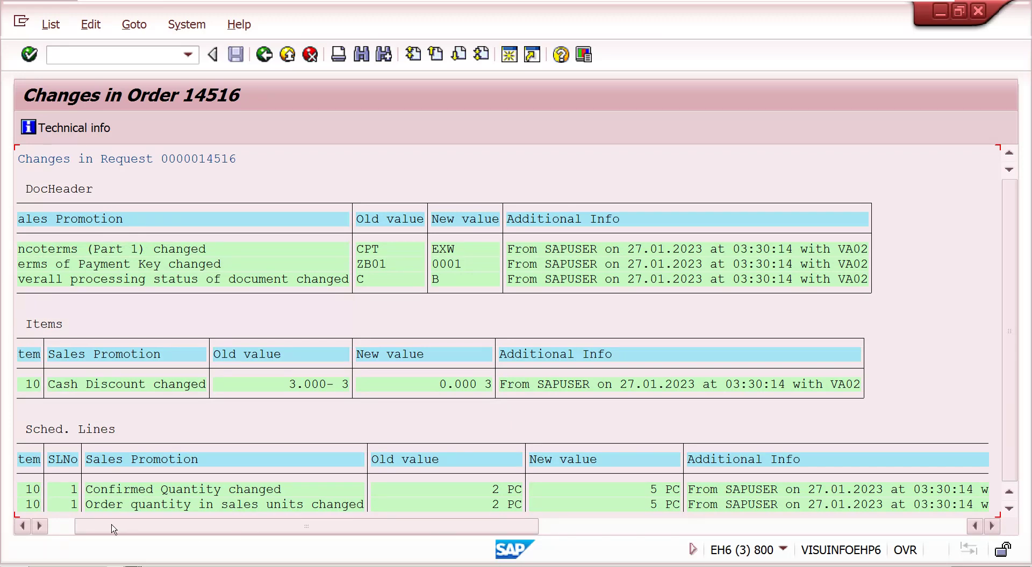
pyautogui.click(63, 534)
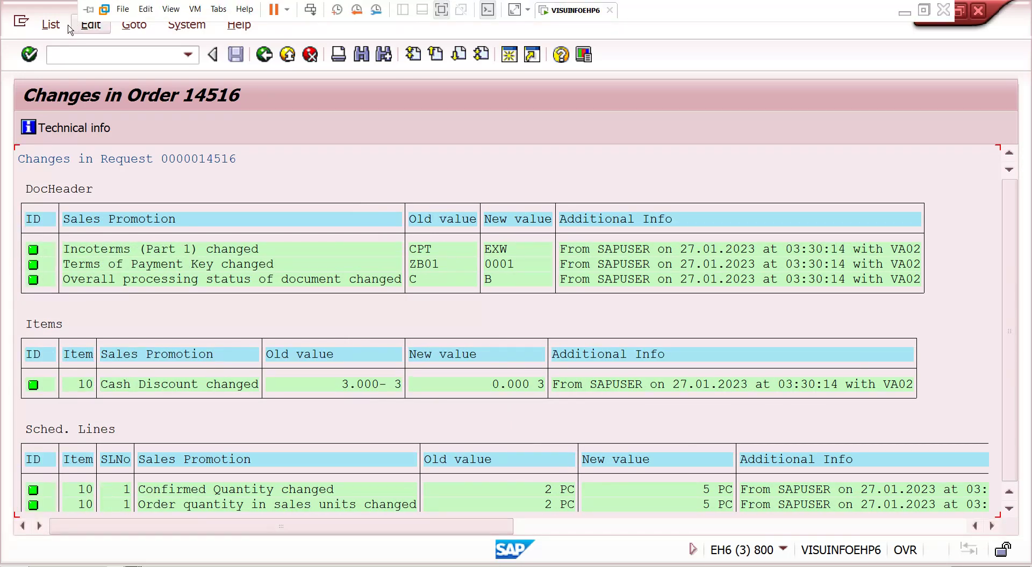
# Step: Hide the additional info in the change list and show it again
pyautogui.click(48, 24)
pyautogui.moveTo(89, 74)
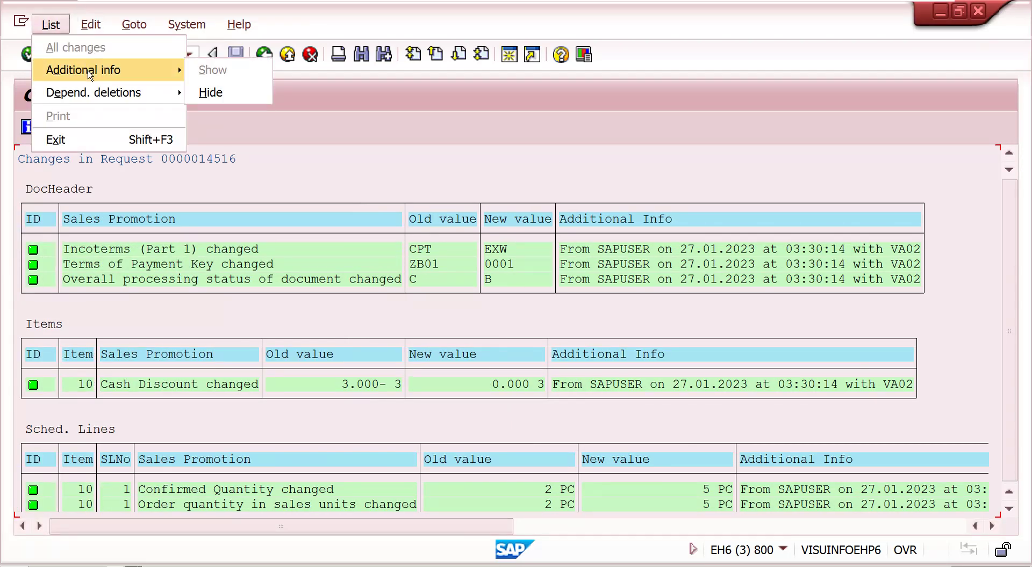
pyautogui.click(210, 93)
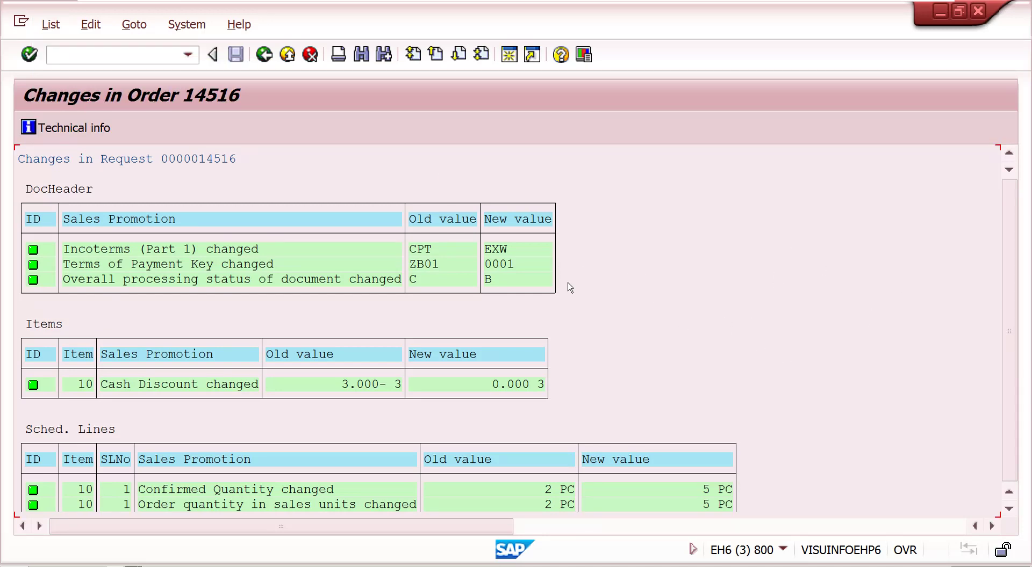
pyautogui.click(54, 24)
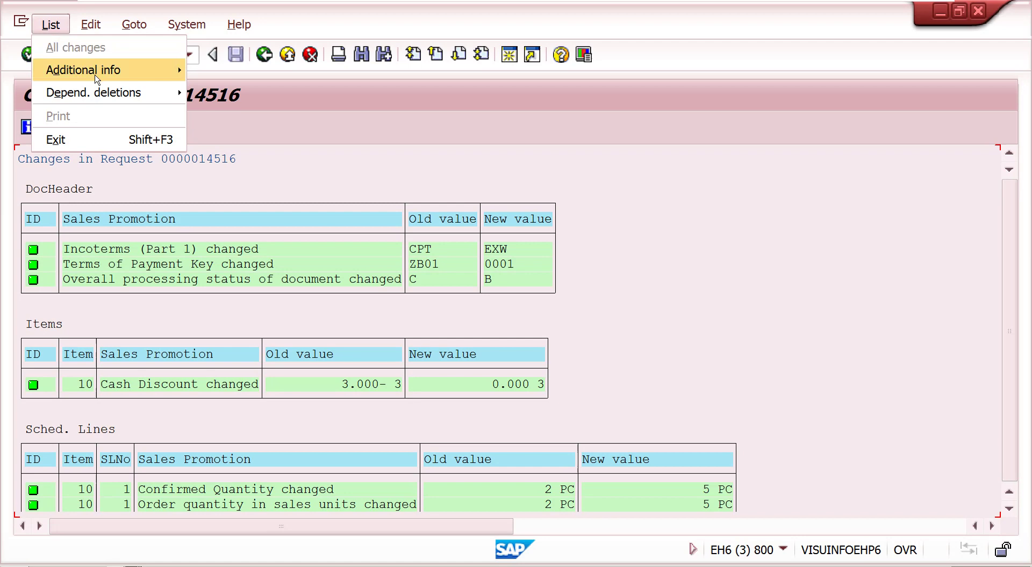
pyautogui.moveTo(97, 75)
pyautogui.click(210, 70)
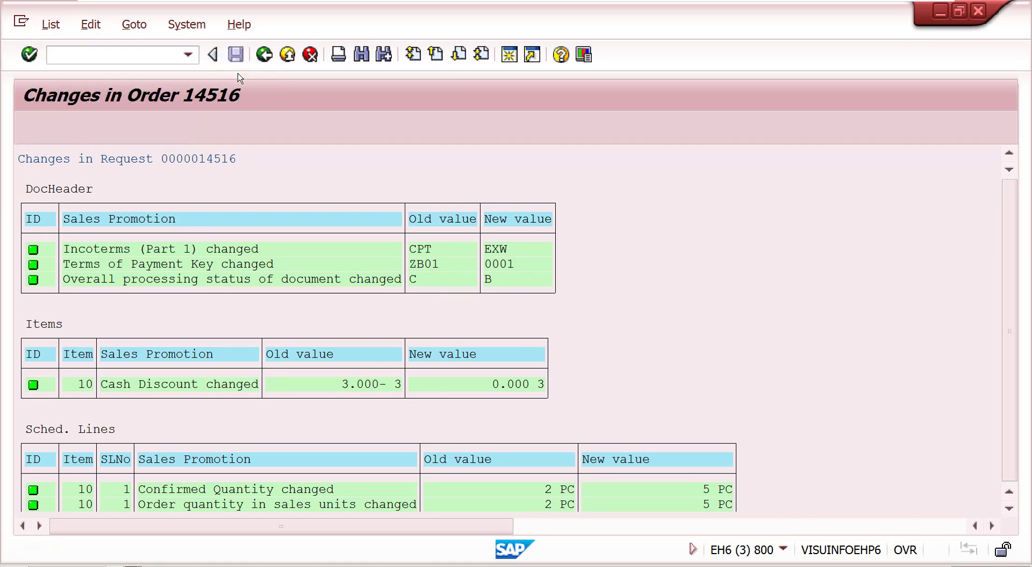
pyautogui.click(55, 23)
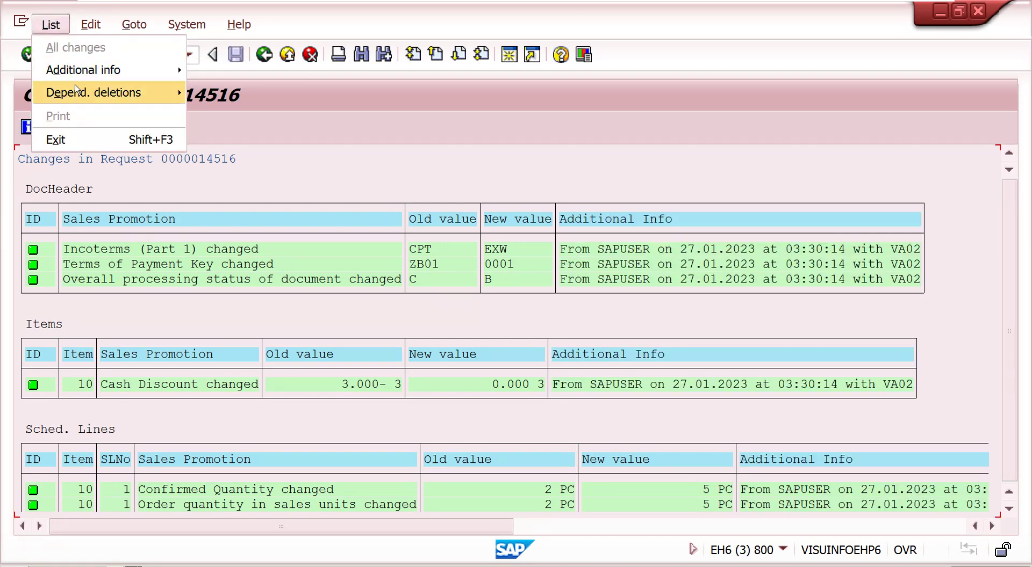
pyautogui.moveTo(77, 95)
pyautogui.click(399, 172)
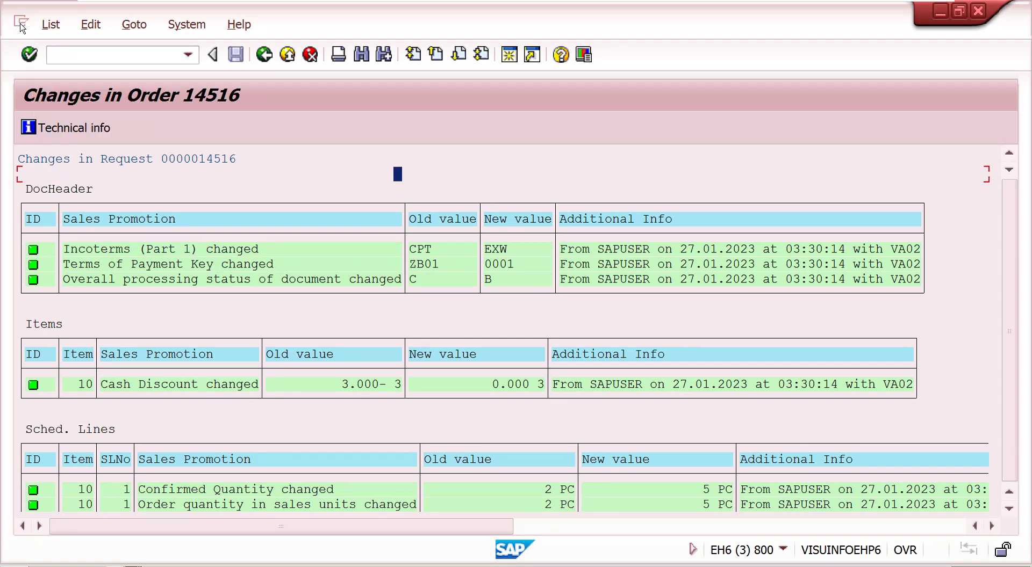
pyautogui.click(21, 23)
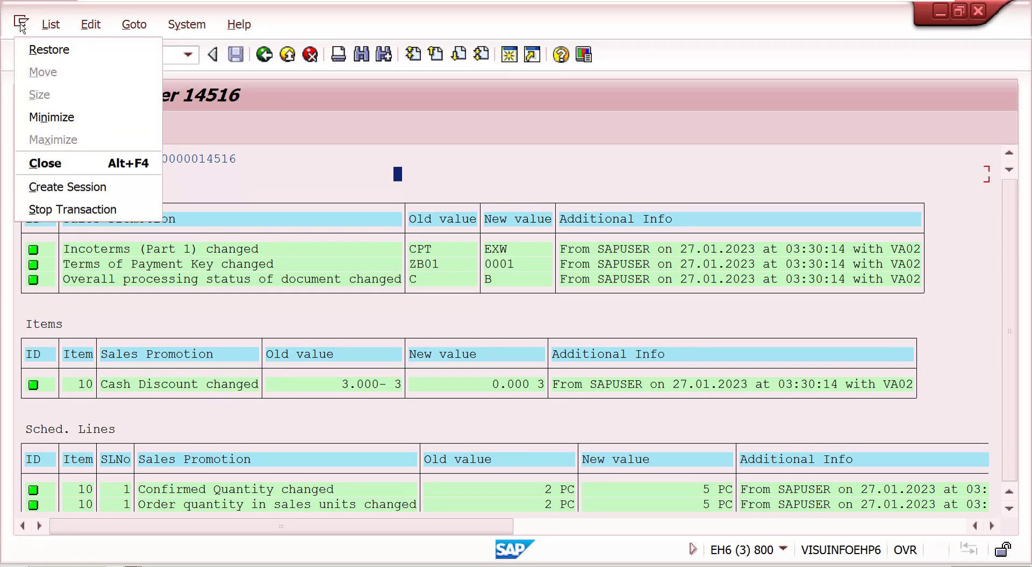
pyautogui.press('Escape')
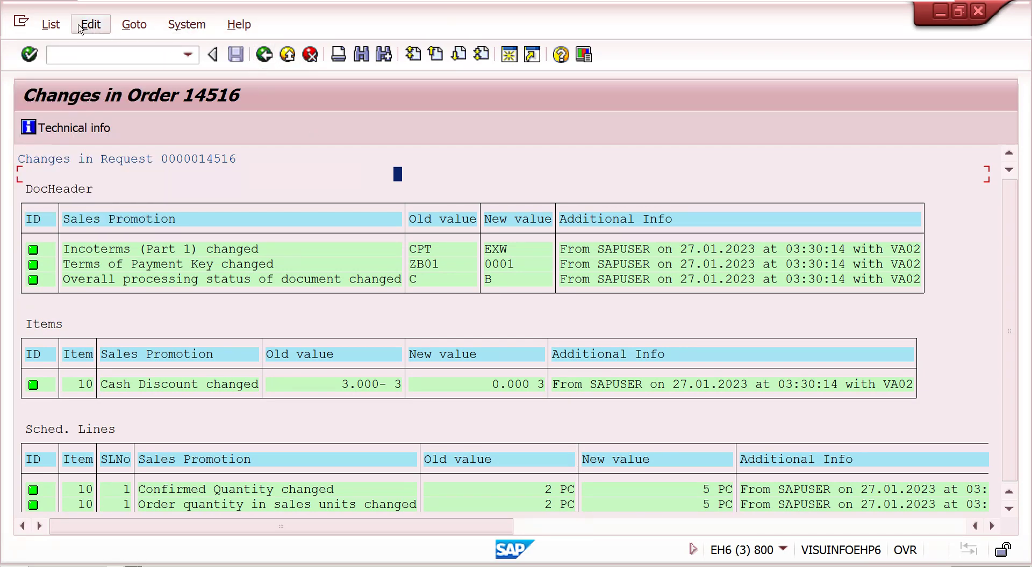
# Step: Try to open the technical information from the change list, and select the header's Incoterms (Part 1) change
pyautogui.click(142, 29)
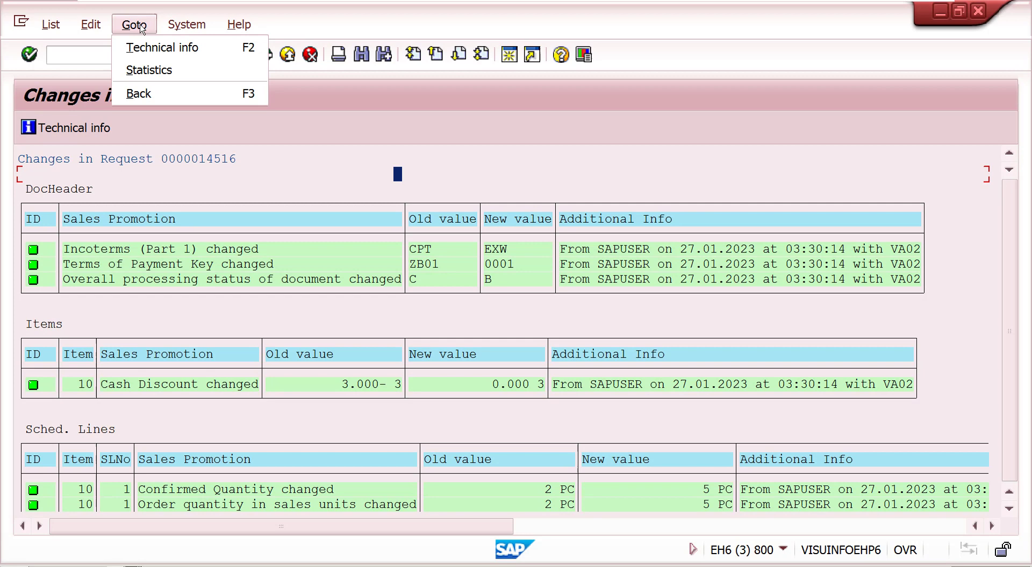
pyautogui.click(169, 52)
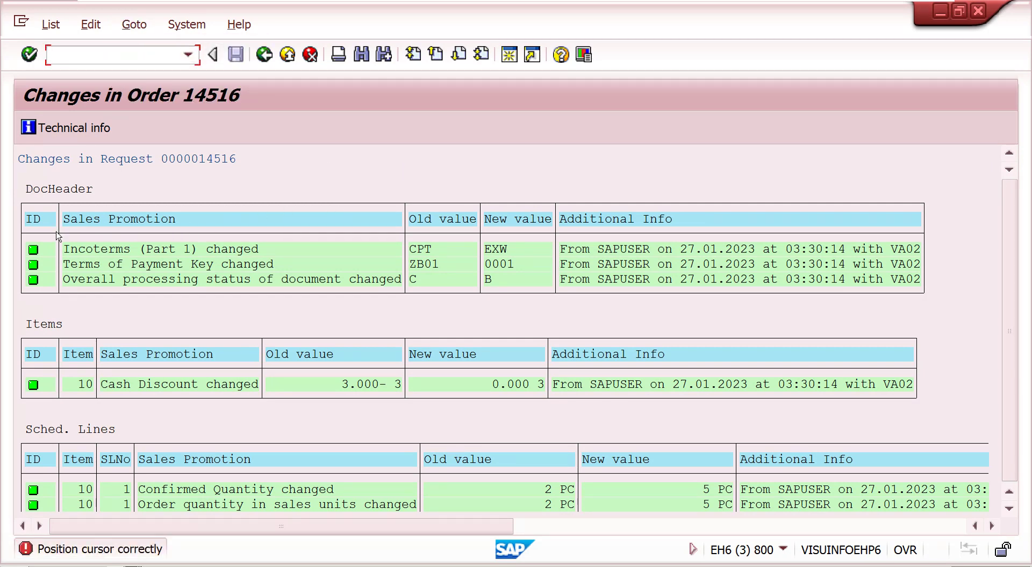
pyautogui.click(117, 249)
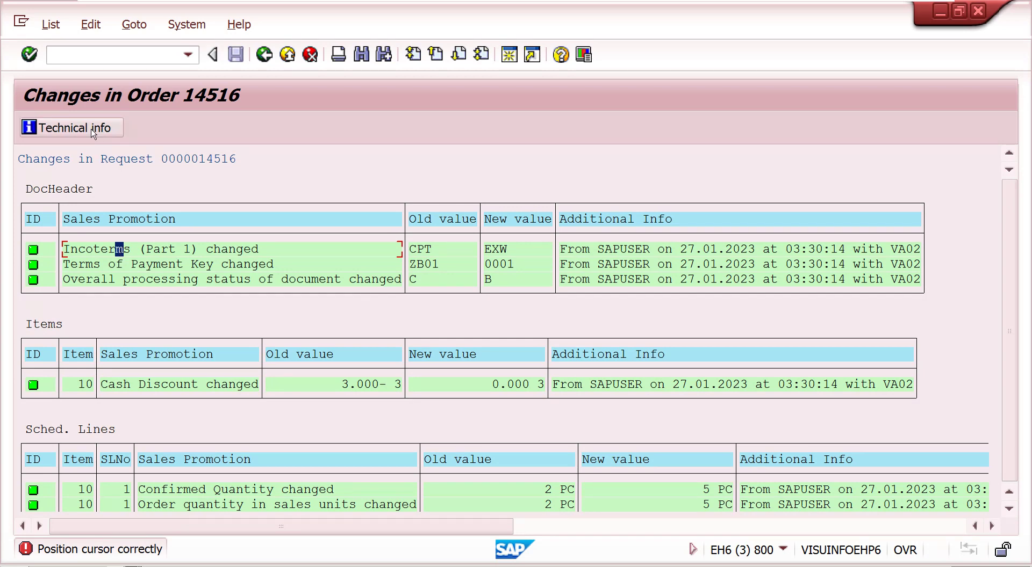
# Step: View the statistics of added, changed and deleted entries per change object, and return to the change list
pyautogui.click(134, 25)
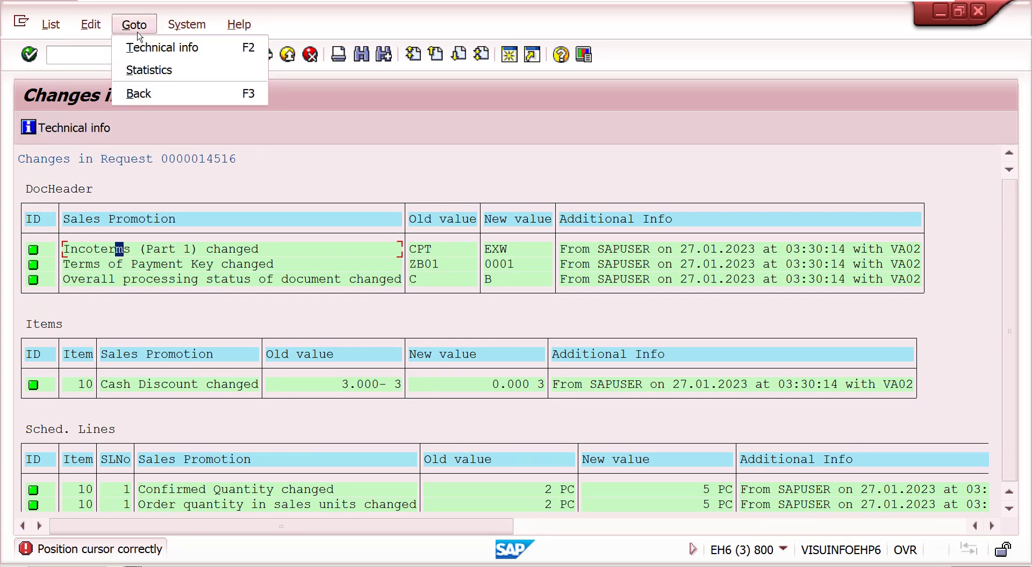
pyautogui.click(167, 72)
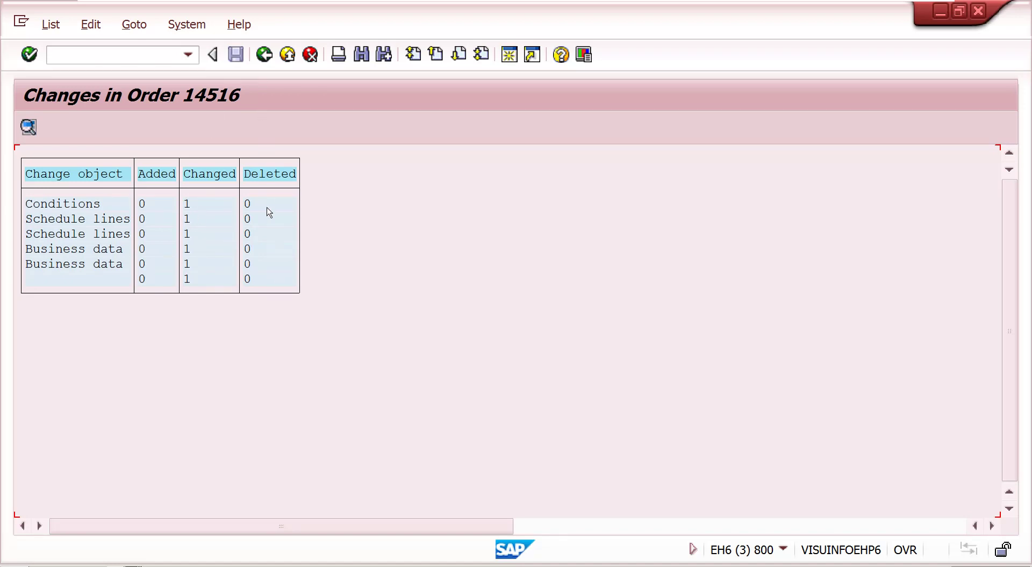
pyautogui.click(269, 62)
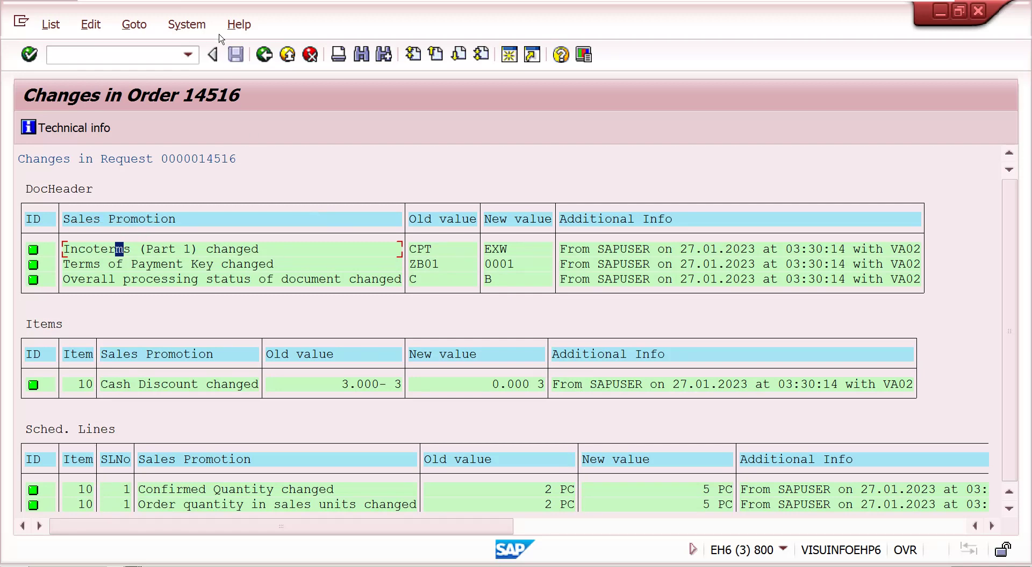
# Step: Sort the order's change list by time
pyautogui.click(138, 32)
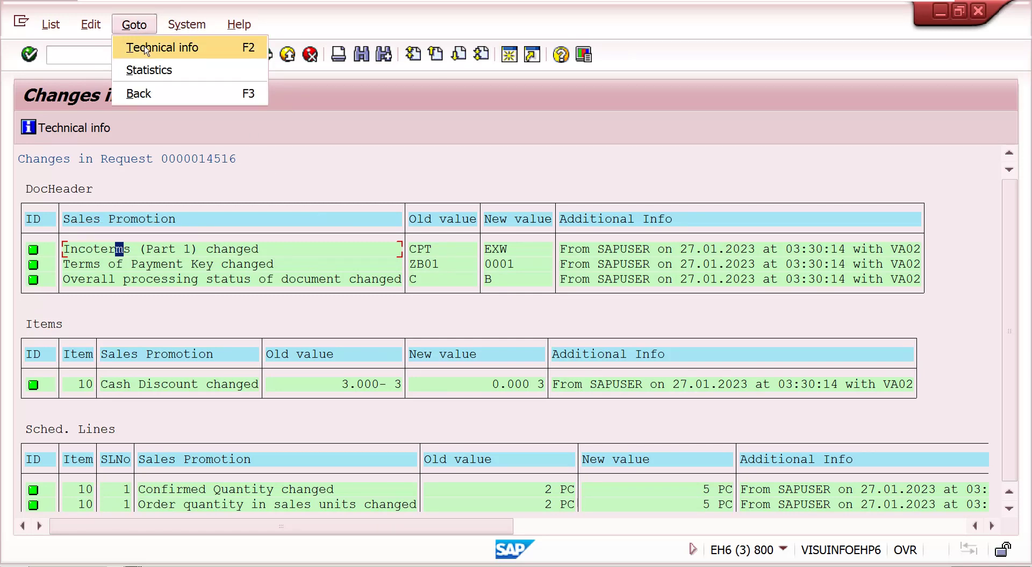
pyautogui.moveTo(88, 21)
pyautogui.moveTo(101, 47)
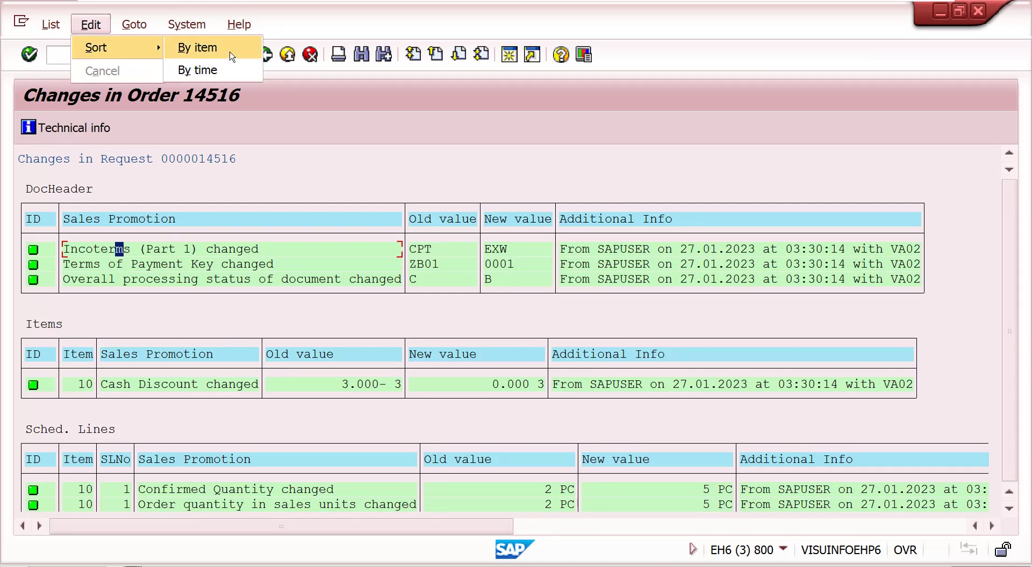
pyautogui.click(211, 80)
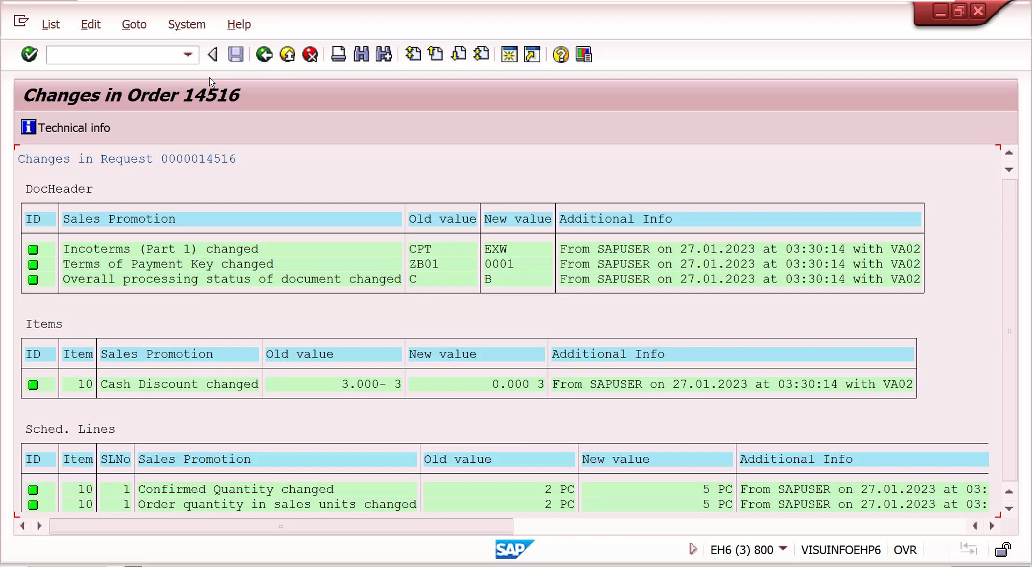
# Step: Sort the order's change list by item and go back to the sales order overview
pyautogui.click(133, 24)
pyautogui.click(173, 27)
pyautogui.moveTo(134, 24)
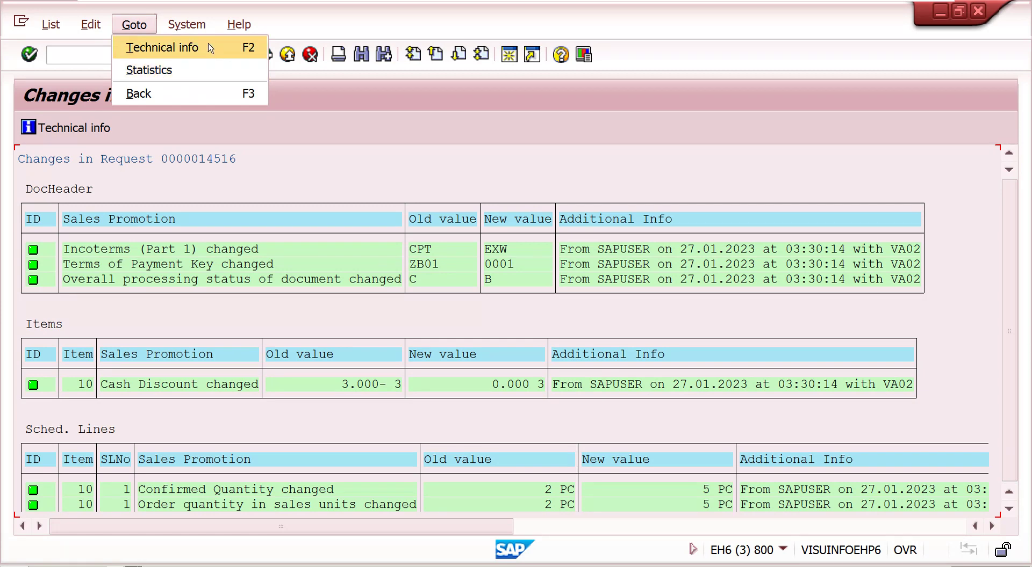
pyautogui.moveTo(190, 34)
pyautogui.moveTo(97, 23)
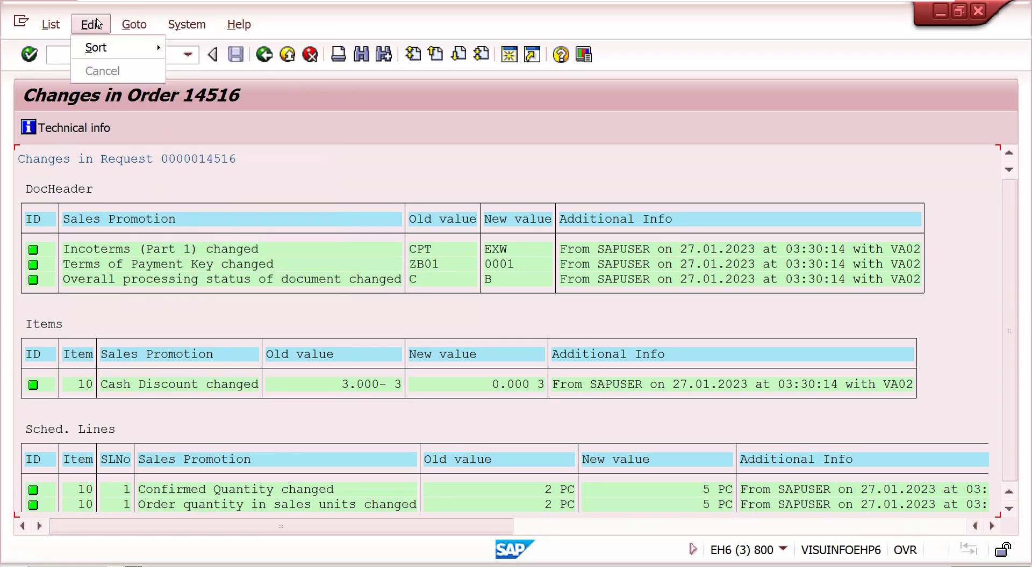
pyautogui.moveTo(150, 48)
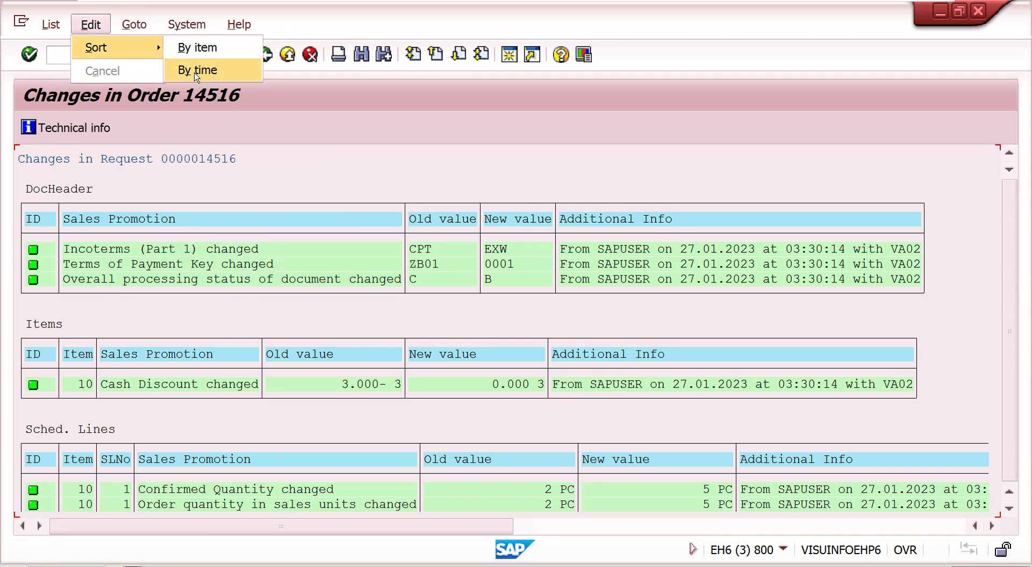
pyautogui.click(205, 54)
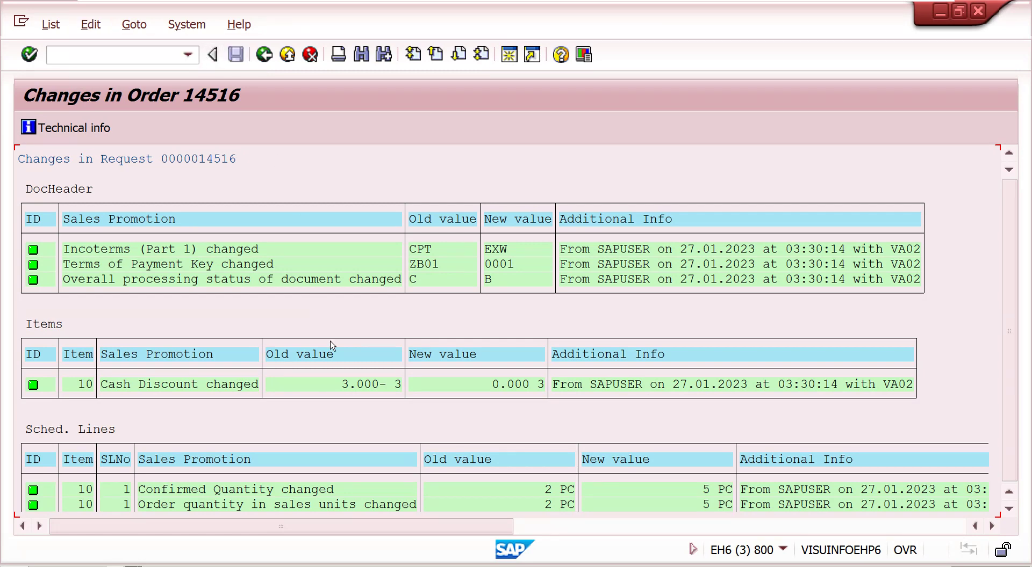
pyautogui.click(263, 60)
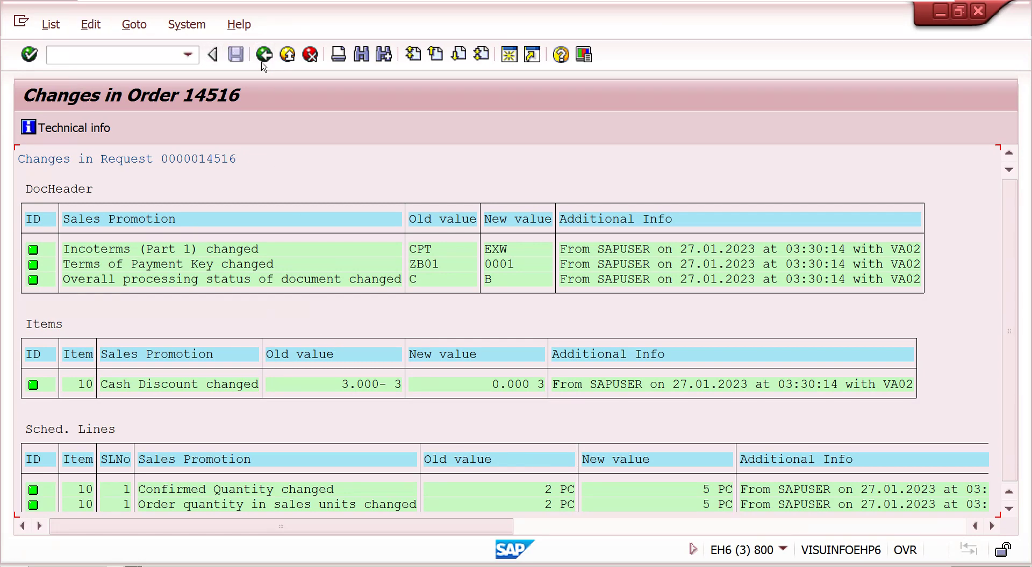
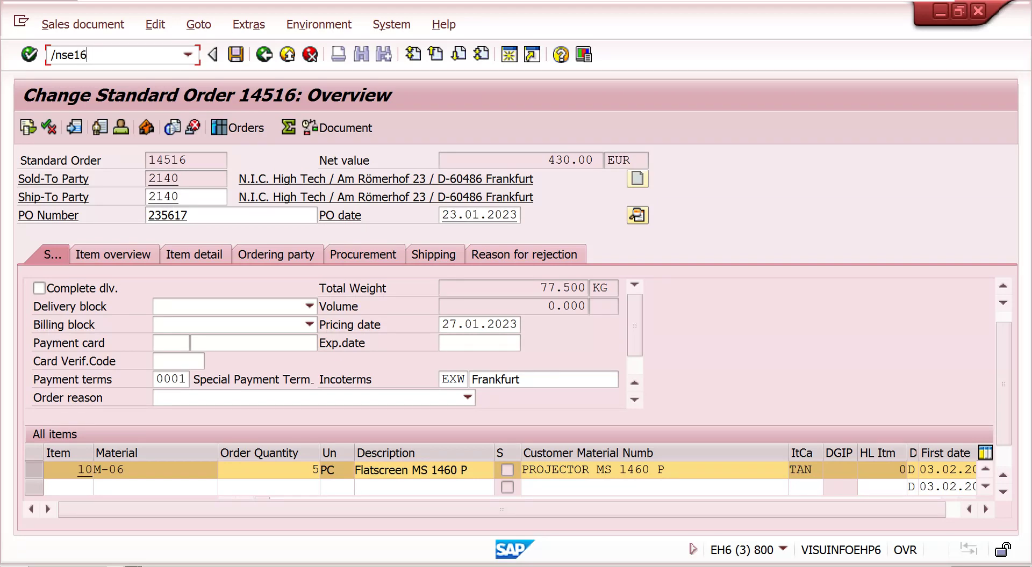
# Step: Go to transaction SE16 with table CDHDR and restrict the change document object to VERKBELEG
pyautogui.press('Return')
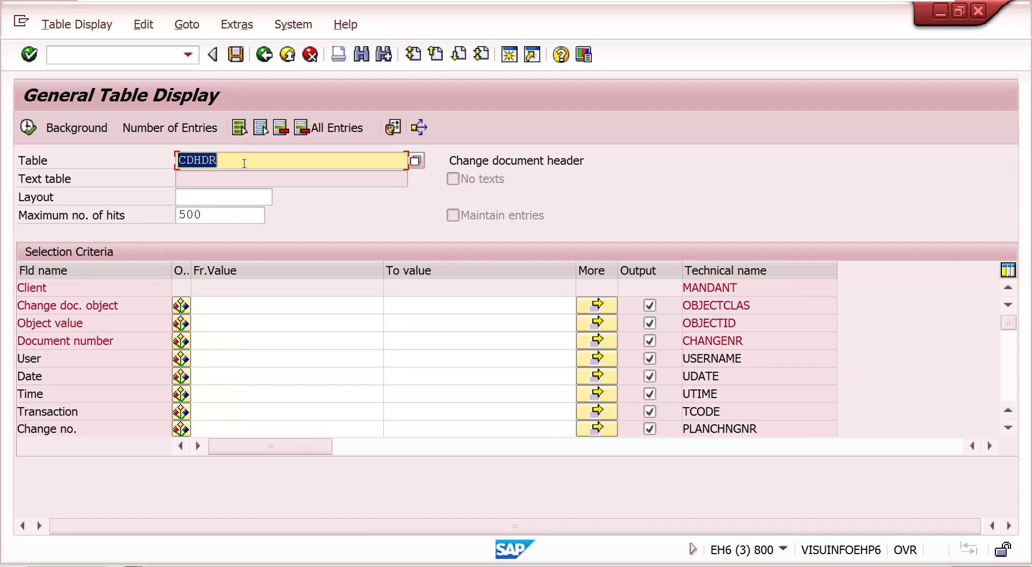
pyautogui.click(211, 305)
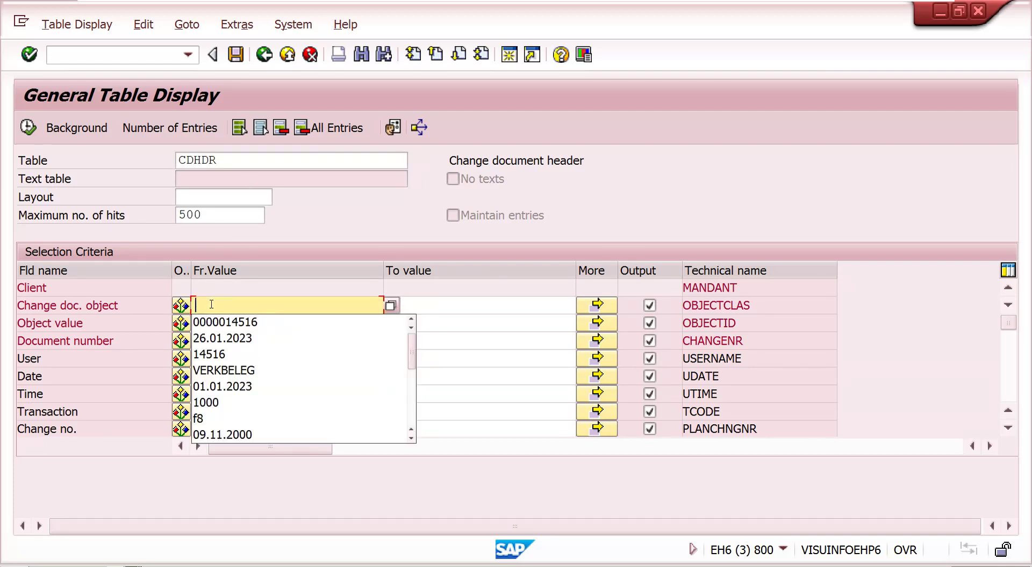
pyautogui.click(228, 371)
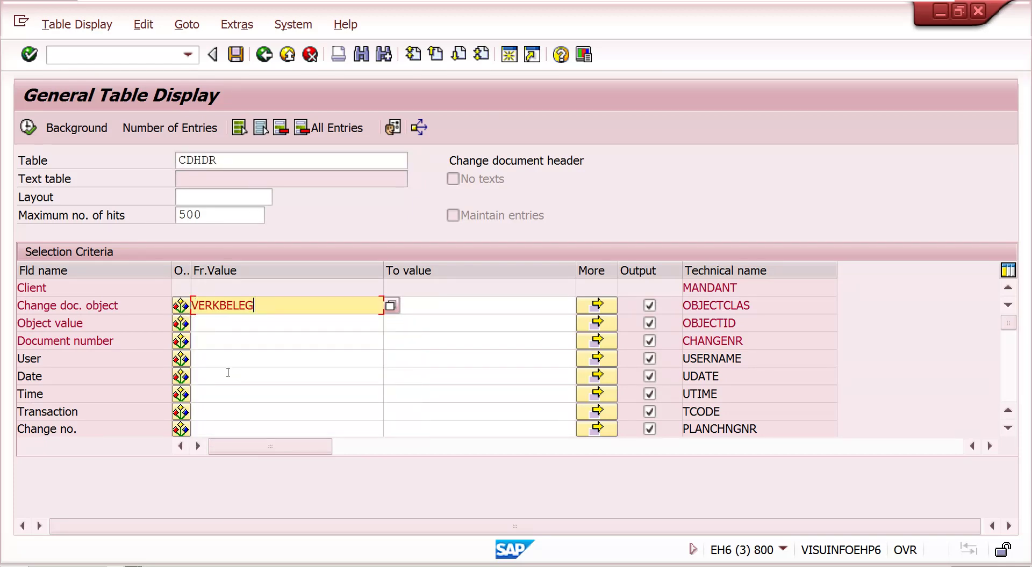
# Step: Try to list the change headers using the sales order number as the document number, and clear that criterion
pyautogui.click(239, 327)
pyautogui.click(237, 344)
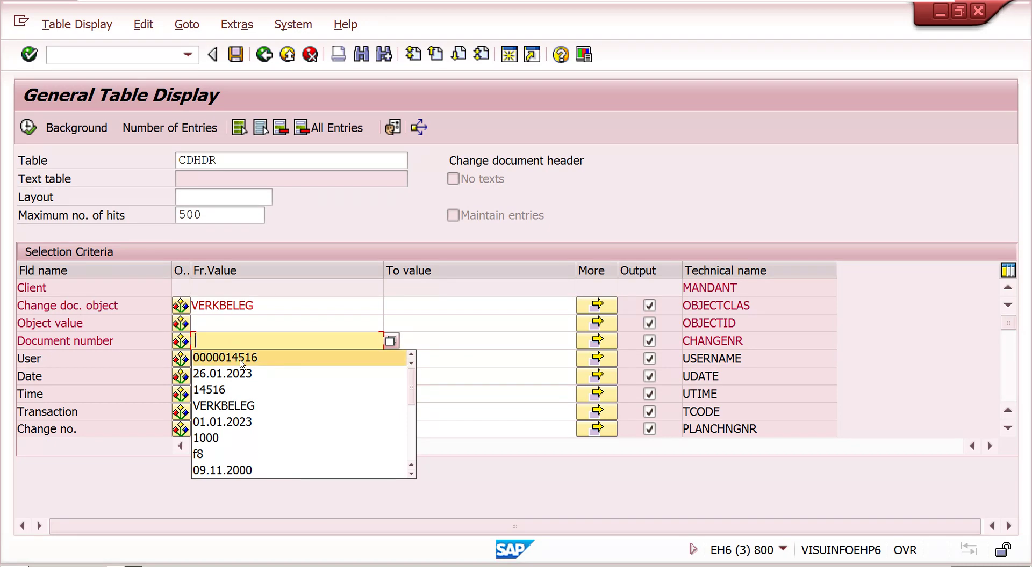
pyautogui.click(240, 359)
pyautogui.click(27, 129)
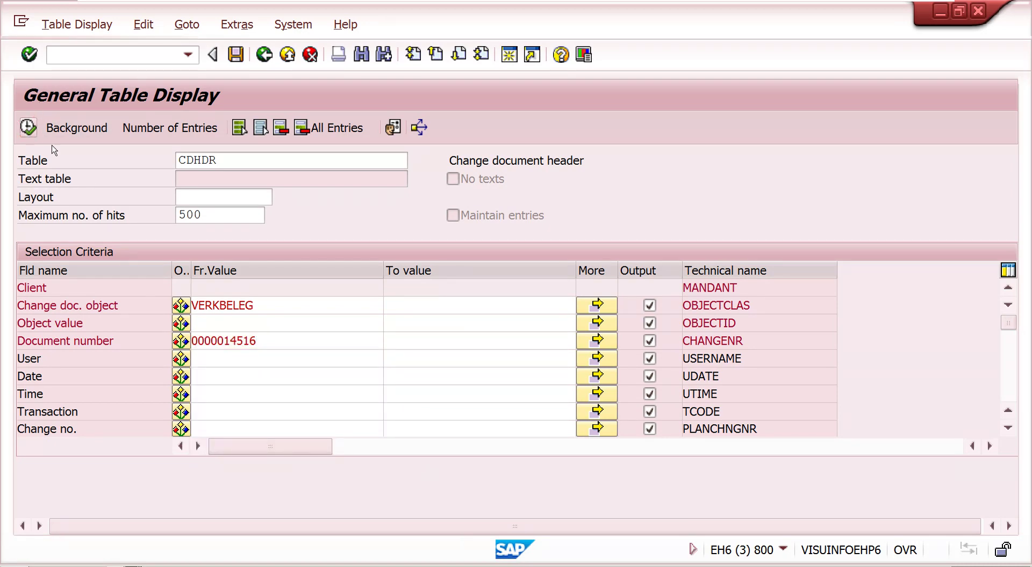
pyautogui.doubleClick(268, 342)
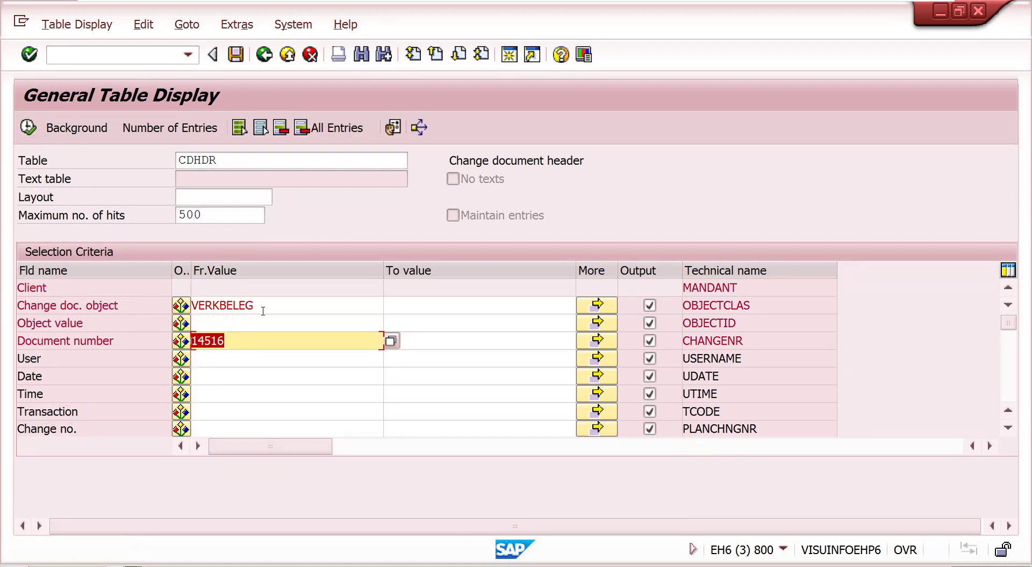
pyautogui.press('Delete')
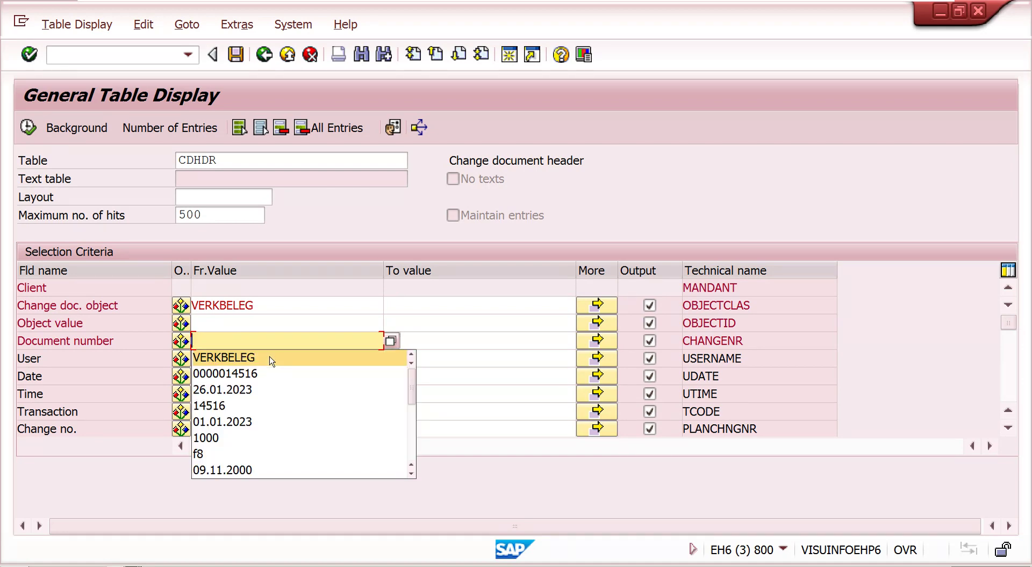
# Step: Restrict the date range to 26.01.2023 through 27.01.2023 and list the matching change headers
pyautogui.click(295, 307)
pyautogui.click(221, 376)
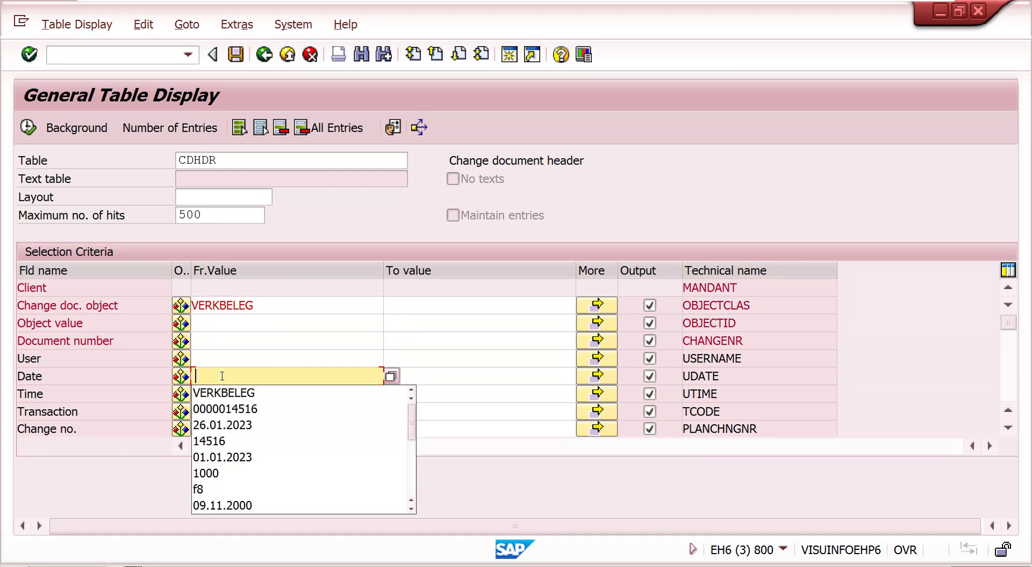
pyautogui.click(236, 425)
pyautogui.click(446, 376)
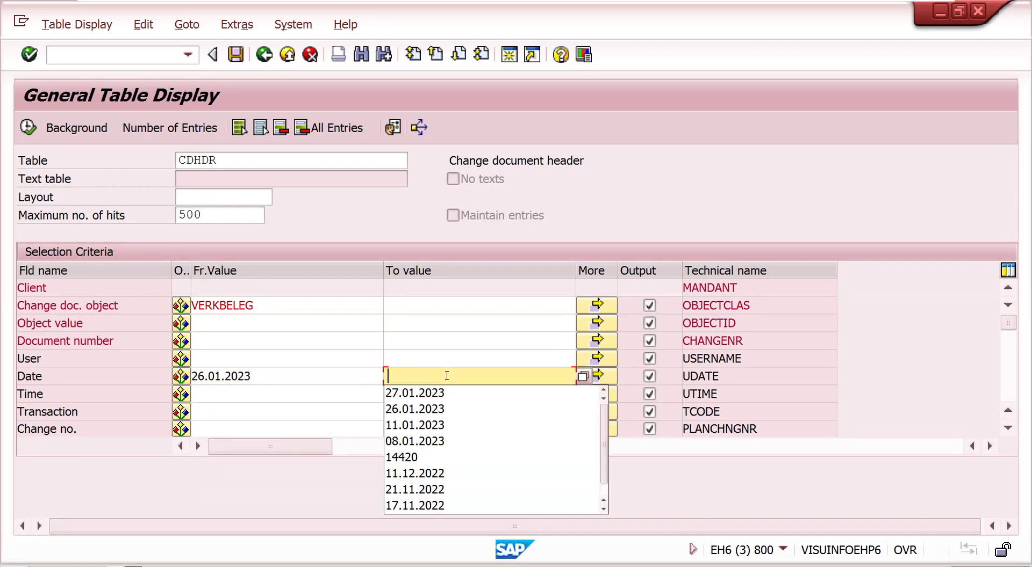
pyautogui.click(428, 395)
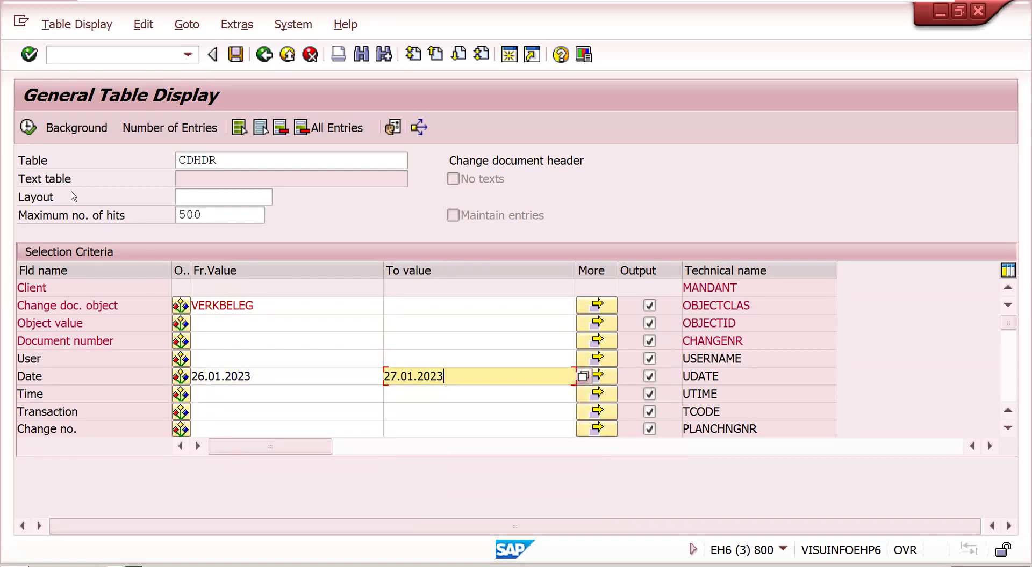
pyautogui.click(27, 128)
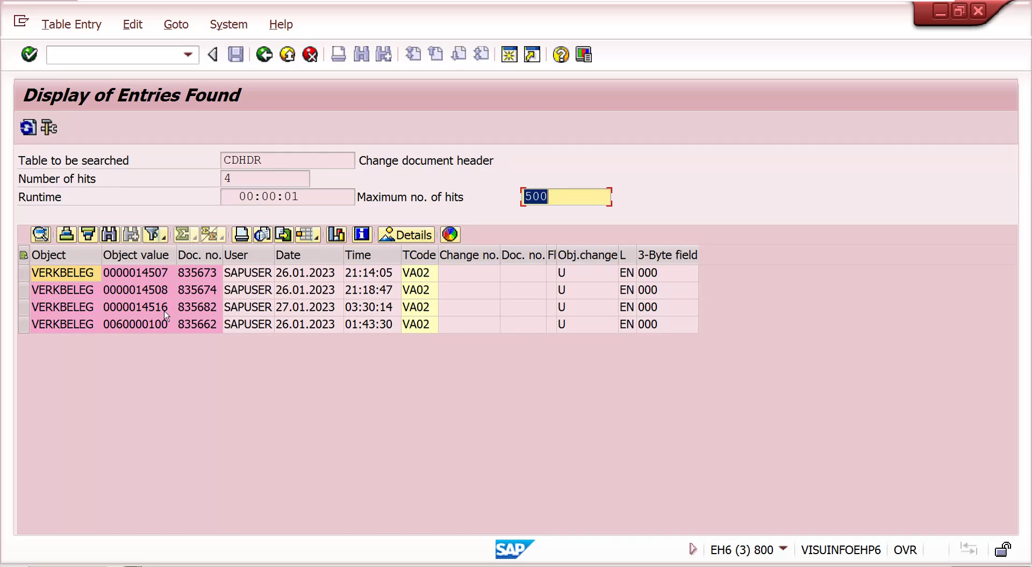
# Step: View the detailed display of the change header dated 27.01.2023, and return to the selection criteria
pyautogui.doubleClick(163, 310)
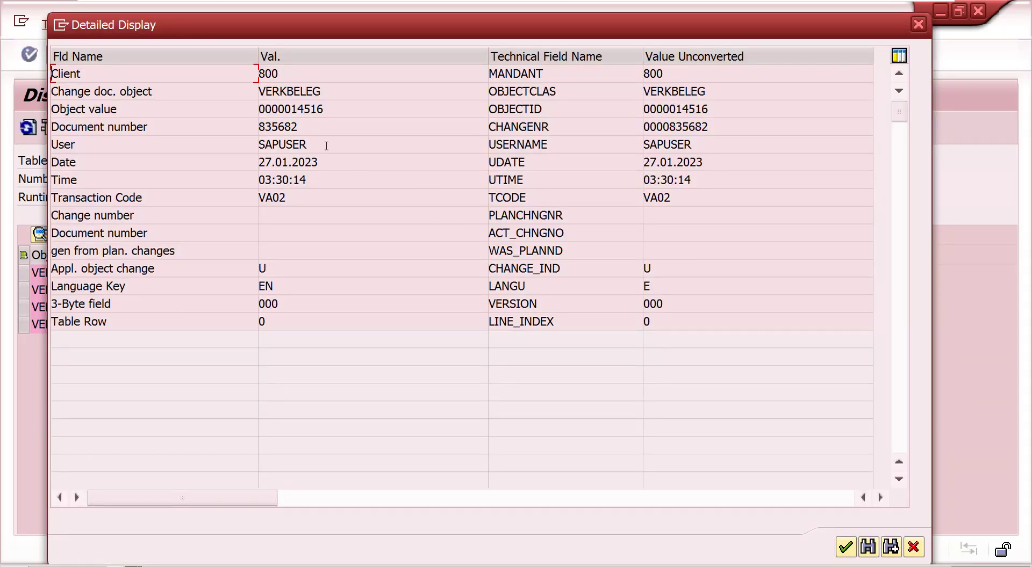
pyautogui.click(917, 25)
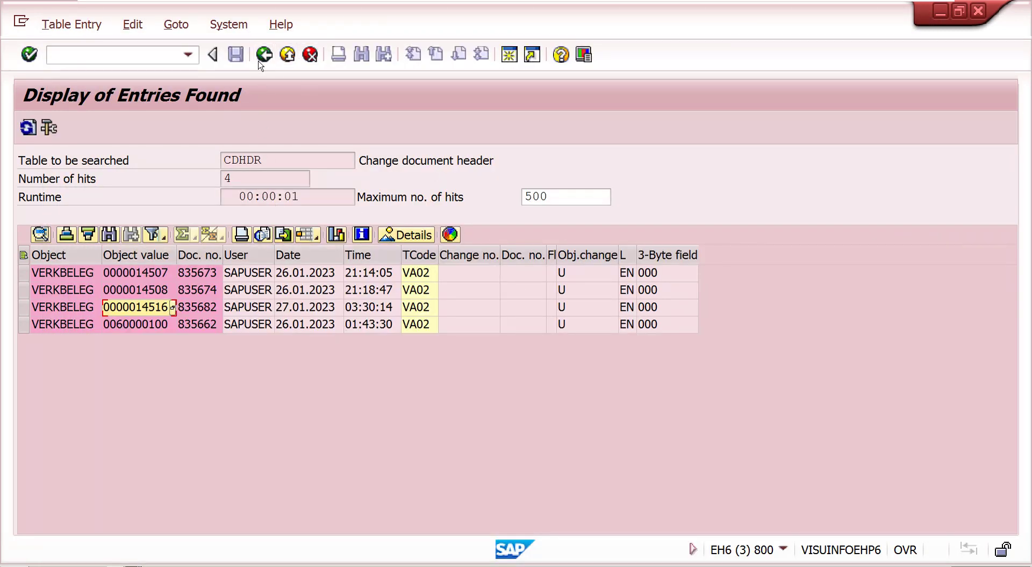
pyautogui.click(264, 56)
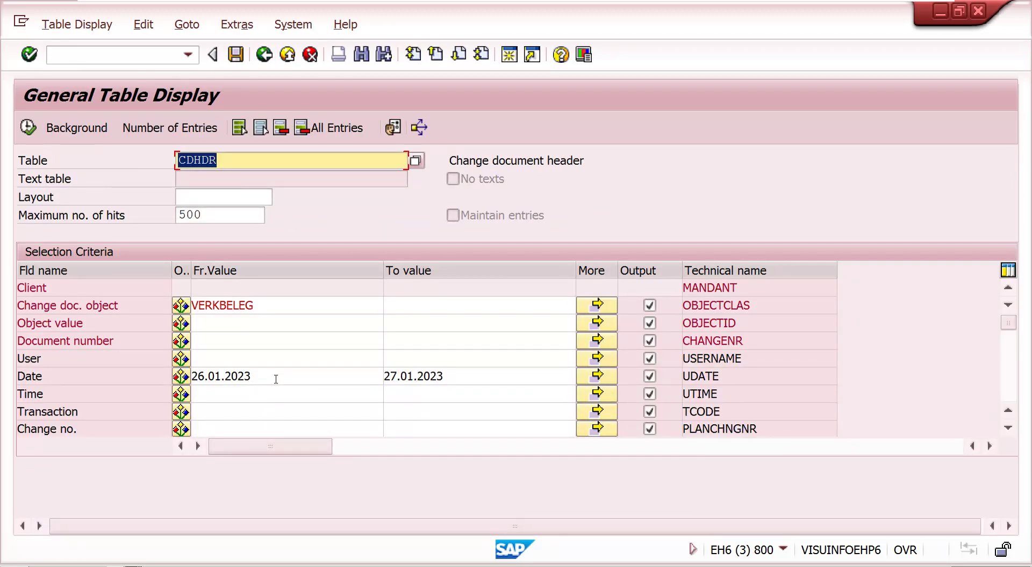
# Step: Change the table to CDPOS and restrict its change document object to VERKBELEG
pyautogui.click(237, 160)
pyautogui.press('BackSpace')
pyautogui.press('BackSpace')
pyautogui.press('BackSpace')
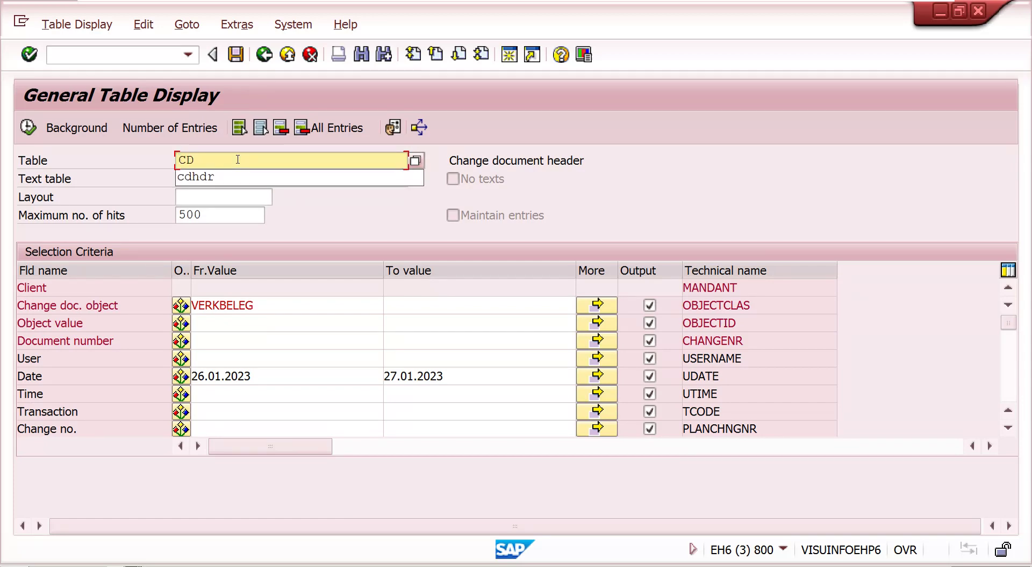
pyautogui.write('pos')
pyautogui.press('Return')
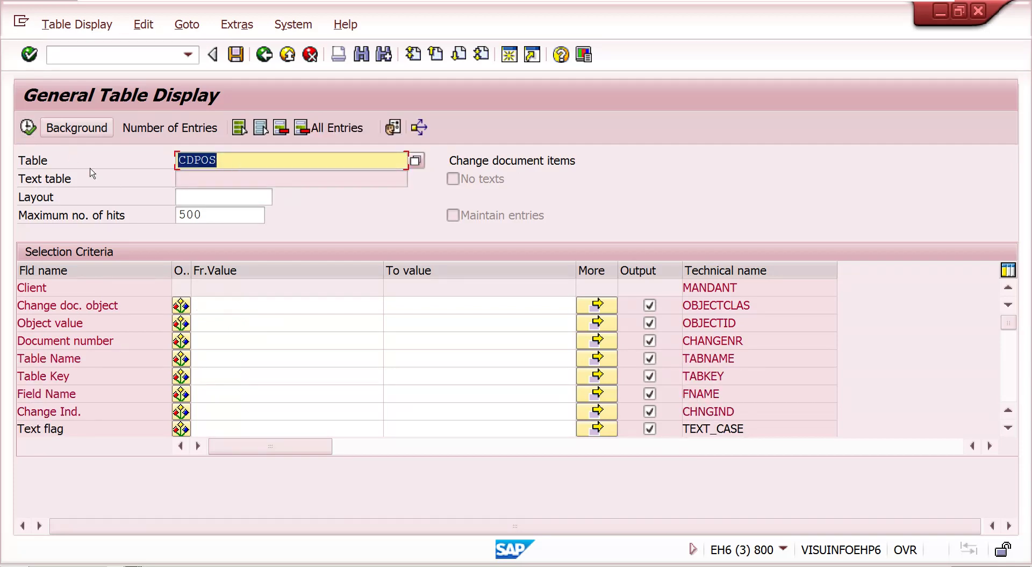
pyautogui.click(230, 304)
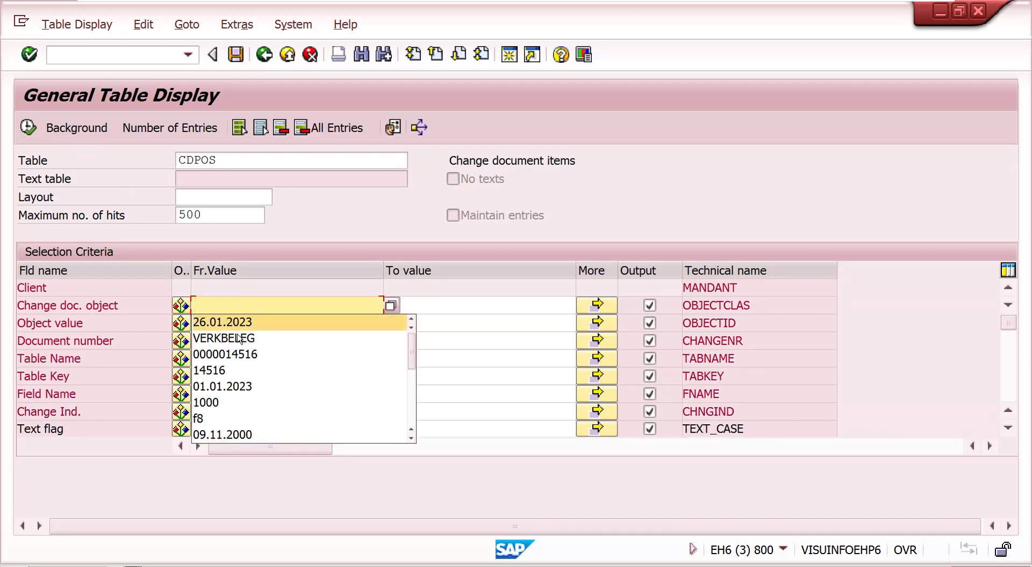
pyautogui.click(238, 337)
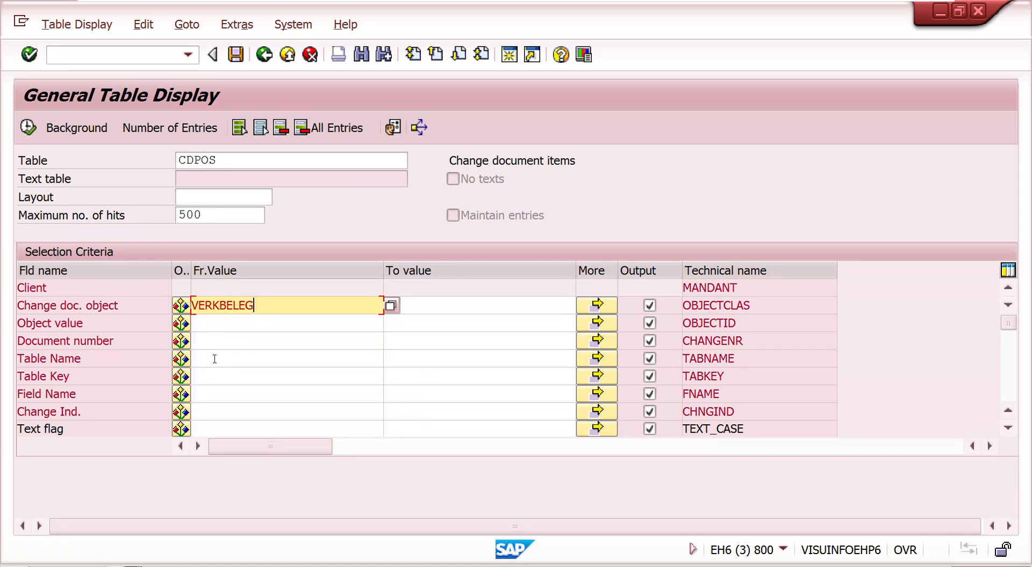
# Step: Try to list the change items using the sales order number as the document number, and clear that criterion
pyautogui.click(219, 340)
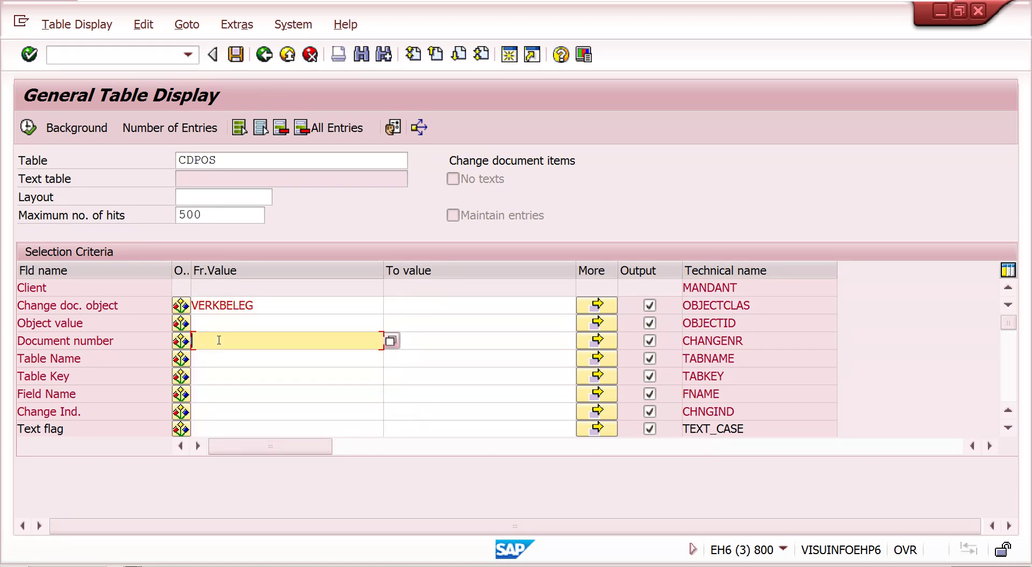
pyautogui.click(238, 391)
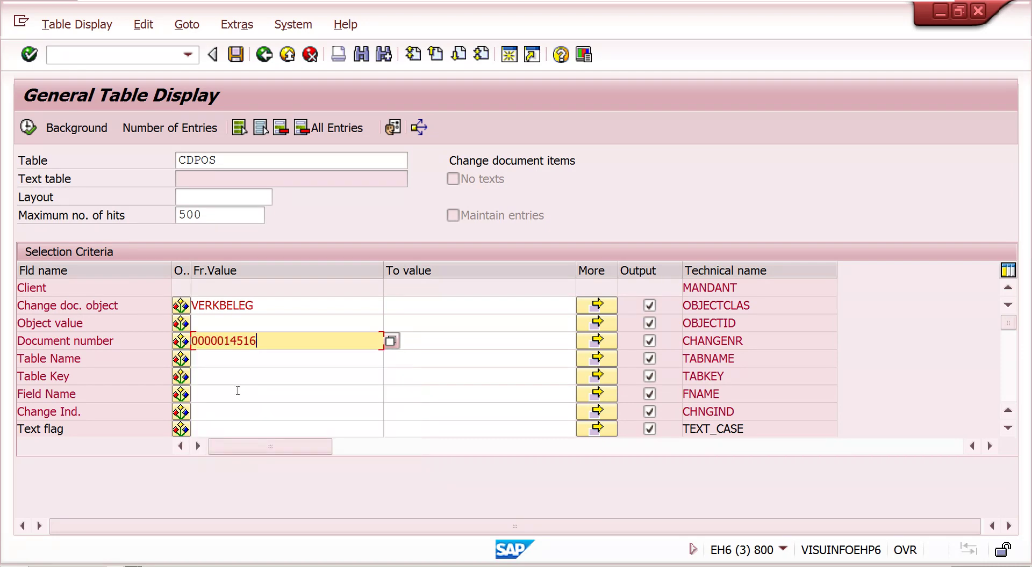
pyautogui.click(31, 129)
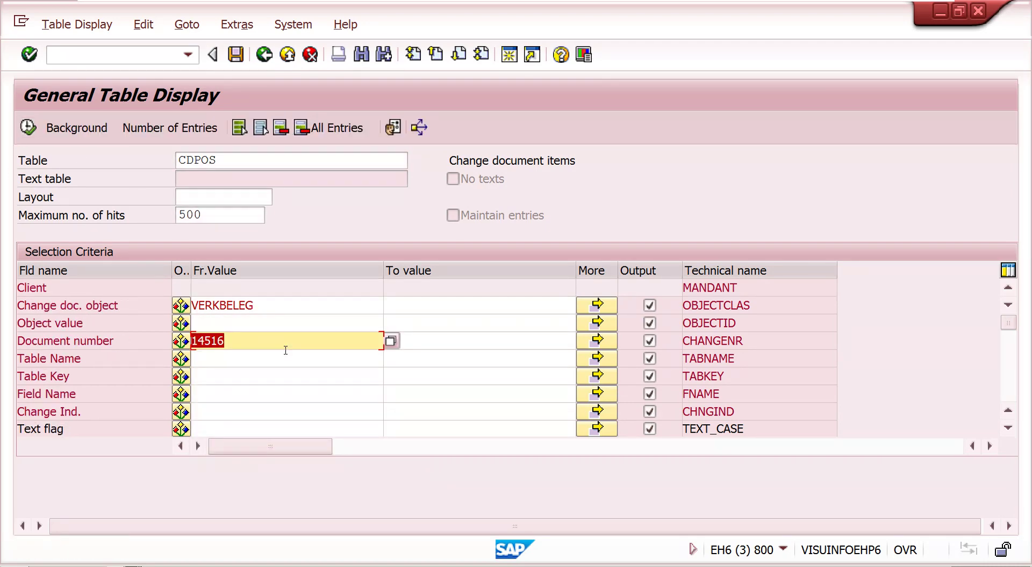
pyautogui.press('BackSpace')
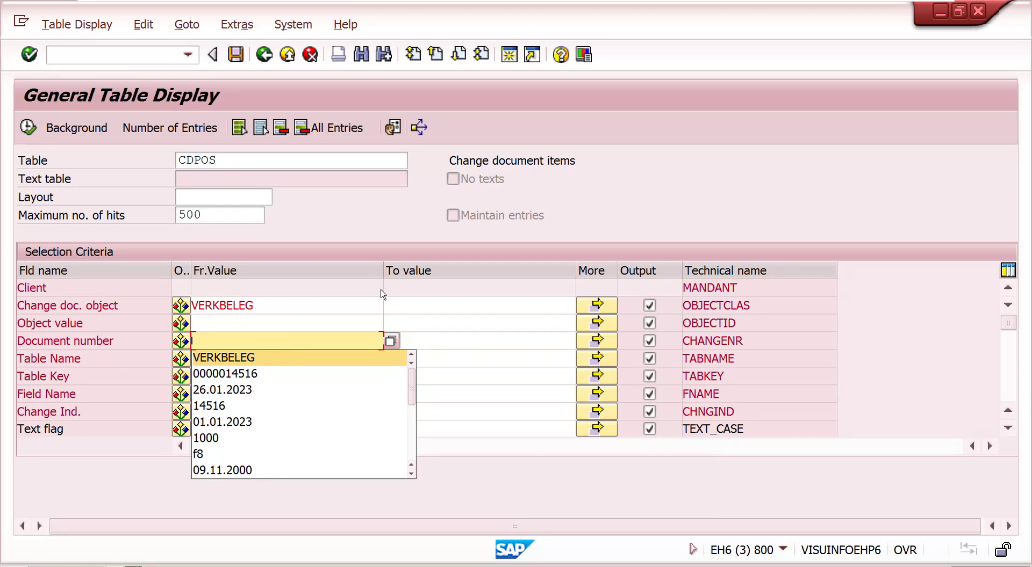
pyautogui.press('Escape')
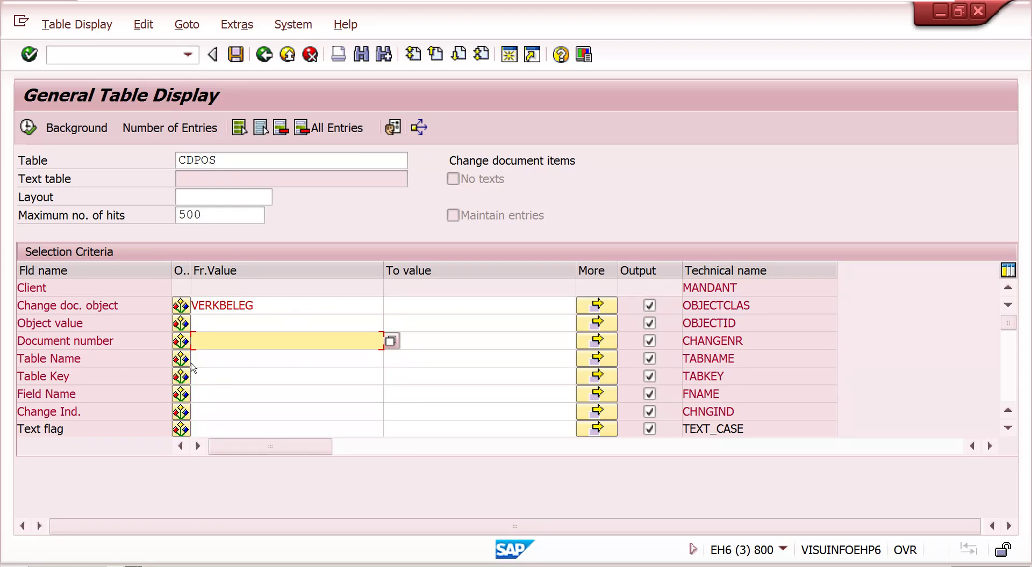
# Step: List the change document items for table name VBKD and leave the results
pyautogui.click(211, 359)
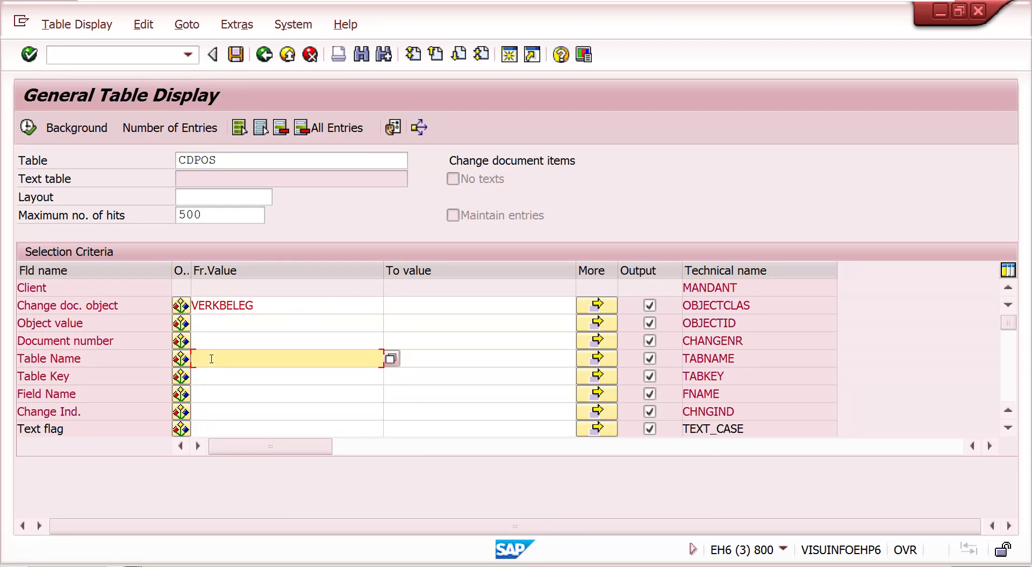
pyautogui.write('V')
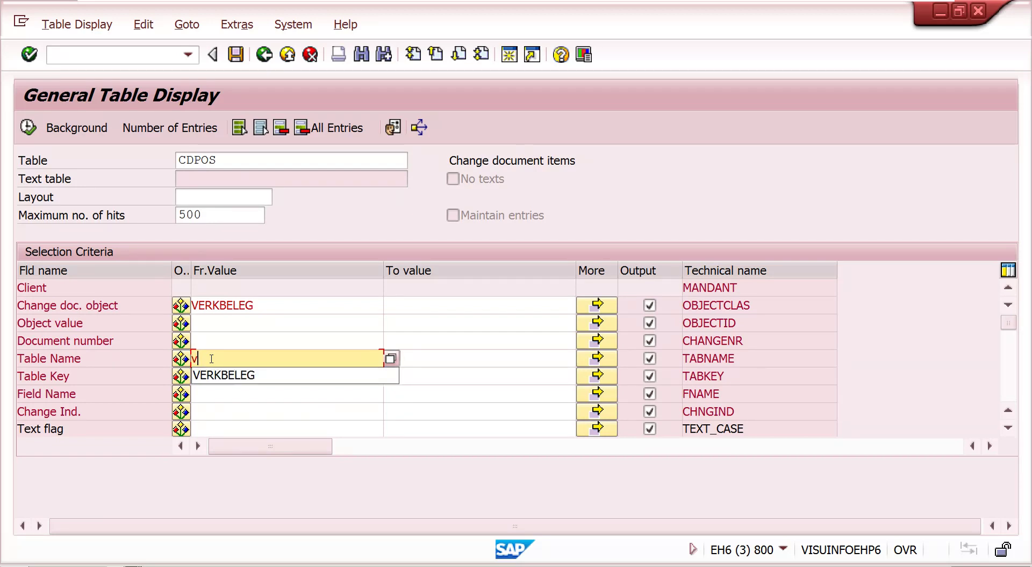
pyautogui.write('bkd')
pyautogui.click(28, 128)
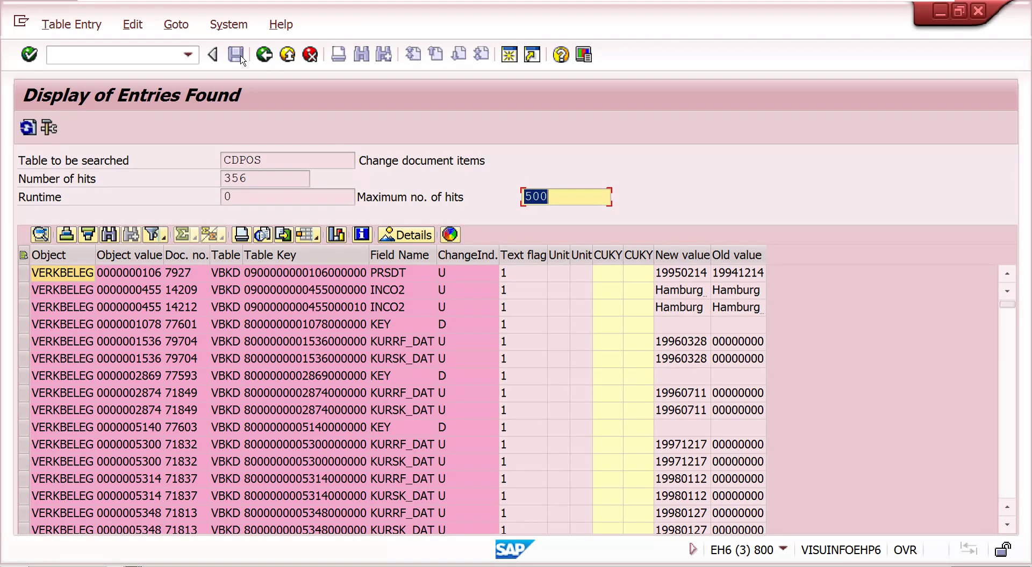
pyautogui.click(259, 59)
pyautogui.click(258, 59)
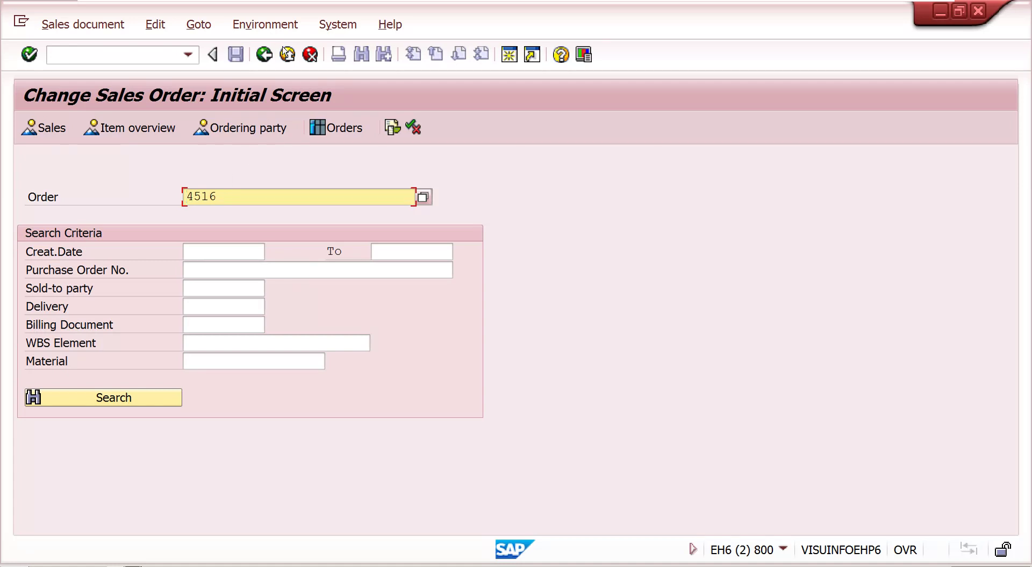
# Step: Replace the order number on the initial sales order screen with a previously used one, and view the available environment functions
pyautogui.click(265, 24)
pyautogui.click(390, 24)
pyautogui.click(648, 155)
pyautogui.press('BackSpace')
pyautogui.press('BackSpace')
pyautogui.press('BackSpace')
pyautogui.press('BackSpace')
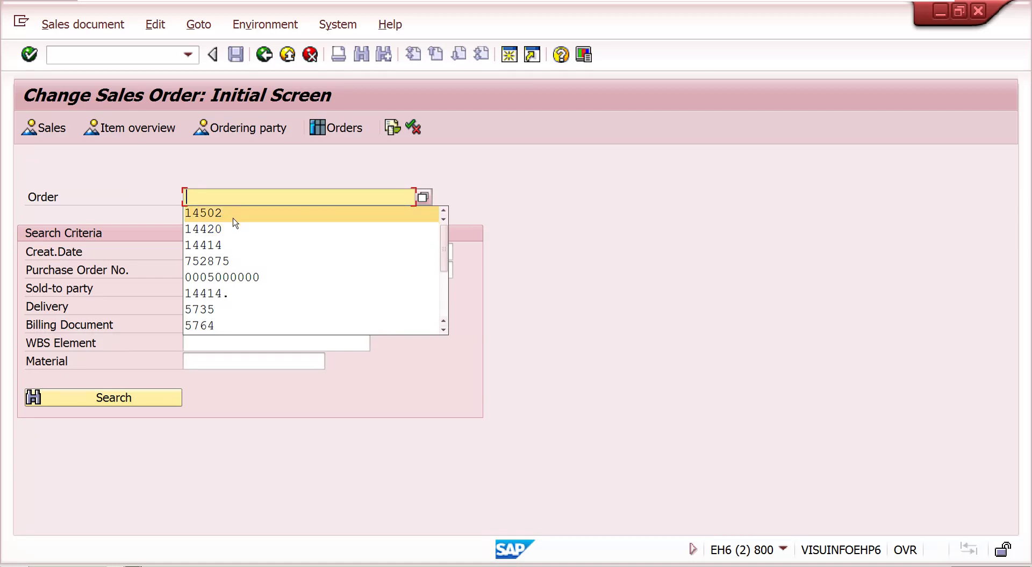
pyautogui.click(235, 222)
pyautogui.click(254, 23)
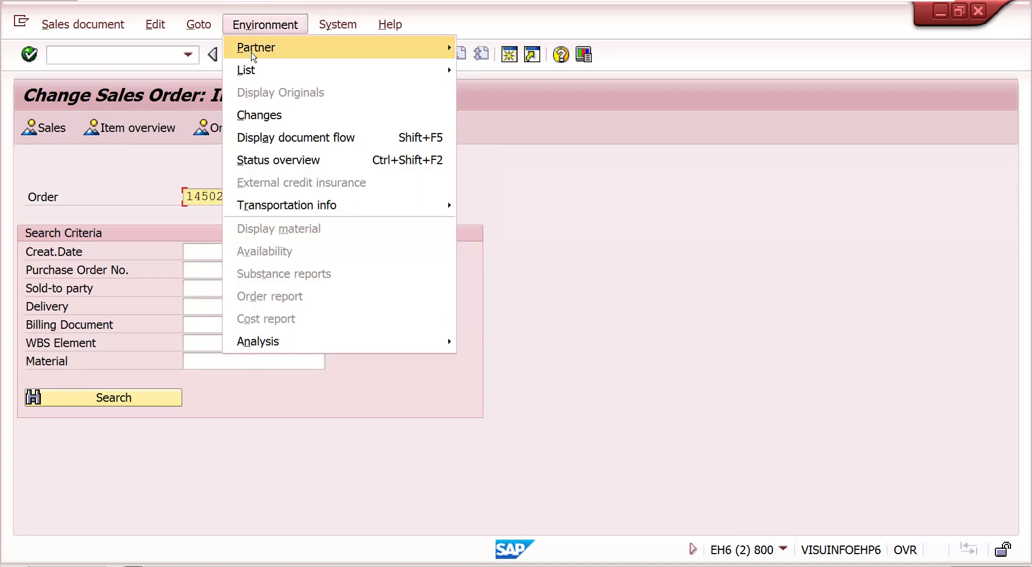
pyautogui.click(637, 241)
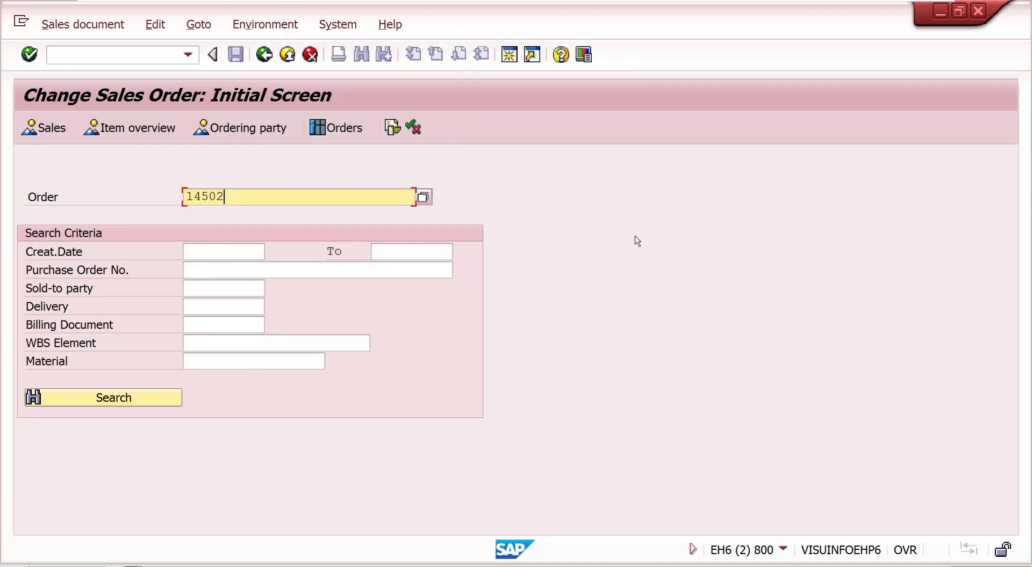
# Step: Minimise the virtual machine window to return to the presentation's title slide
pyautogui.moveTo(714, 3)
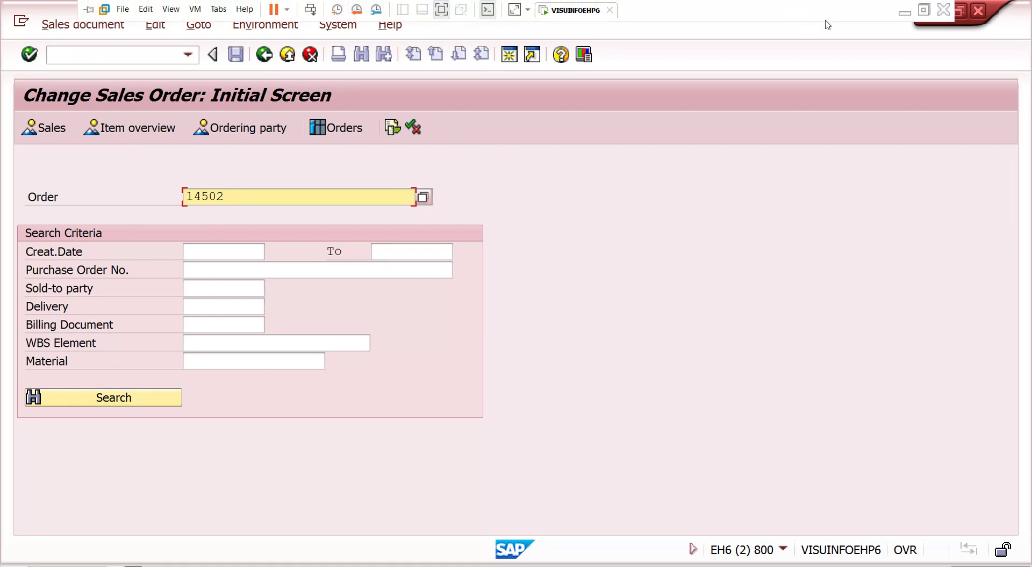
pyautogui.click(904, 12)
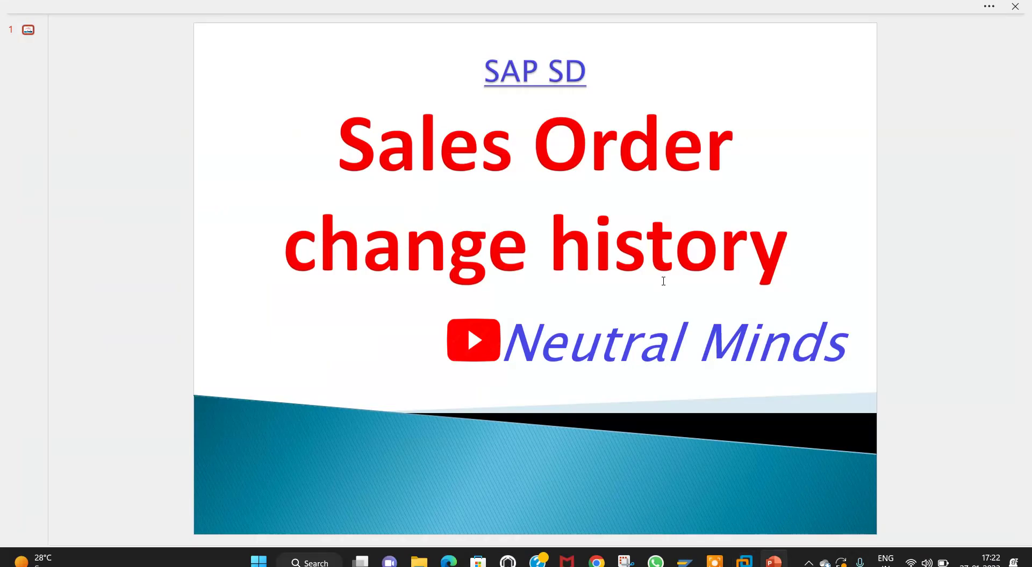